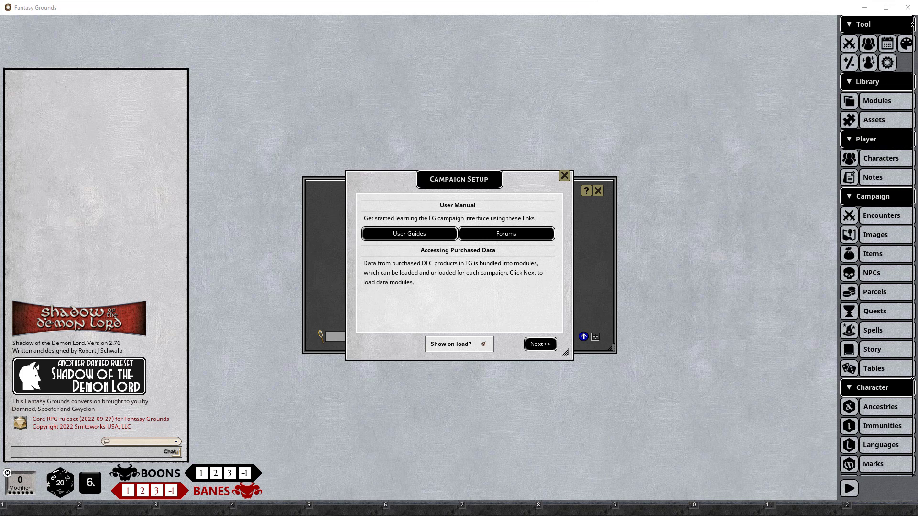
# - Dismiss the campaign setup, create a new character and name it Runehammer
pyautogui.click(565, 176)
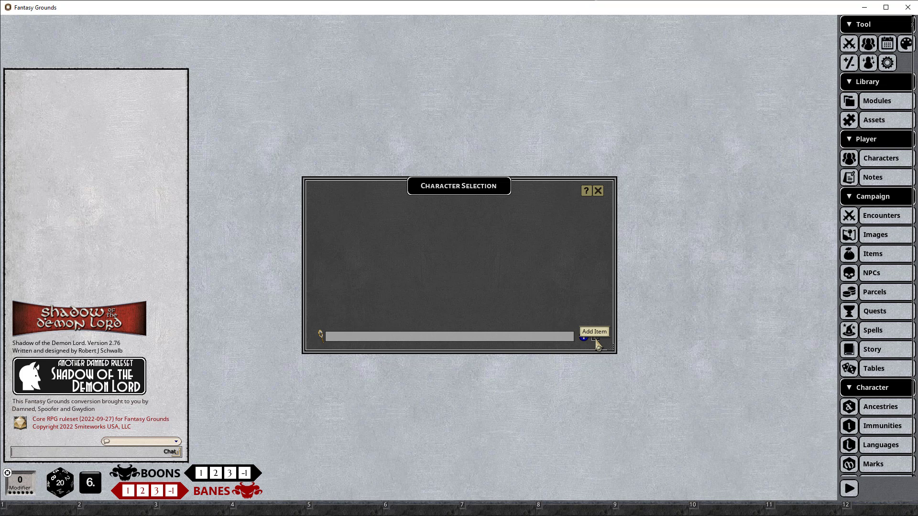
pyautogui.click(596, 339)
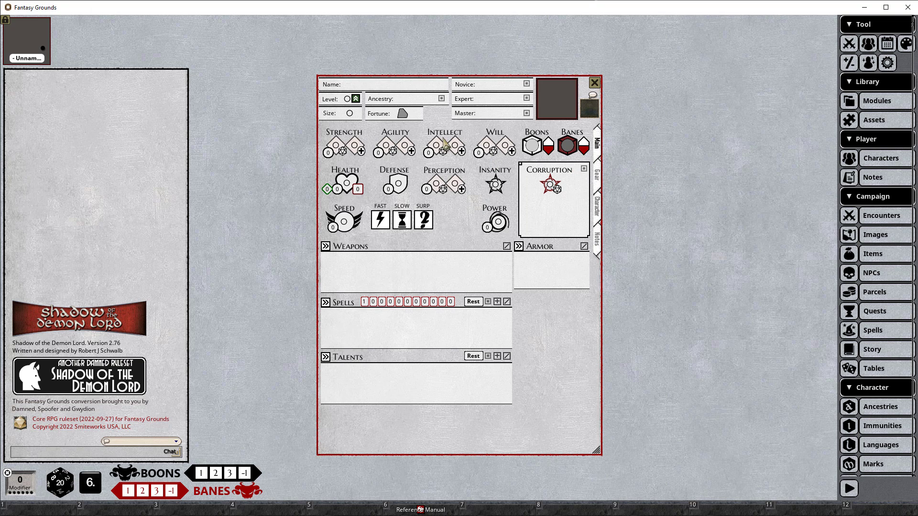
pyautogui.click(403, 89)
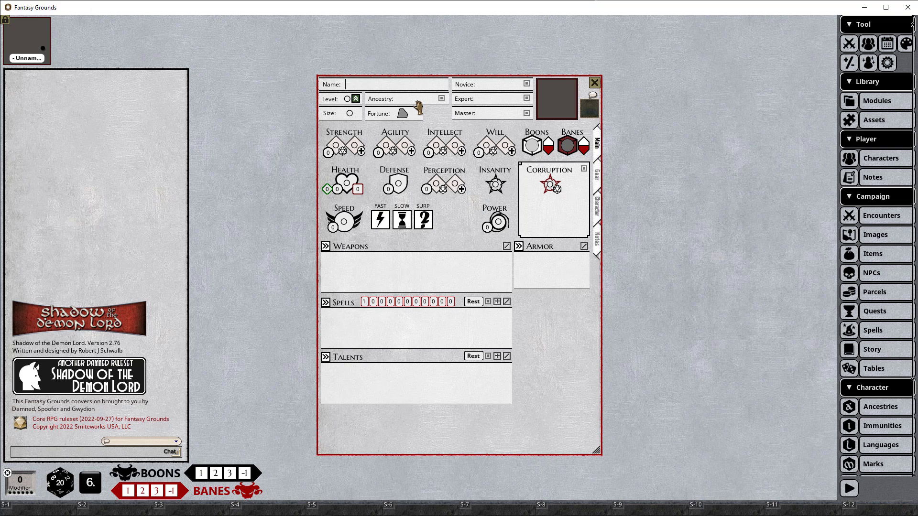
pyautogui.write('Runehammer')
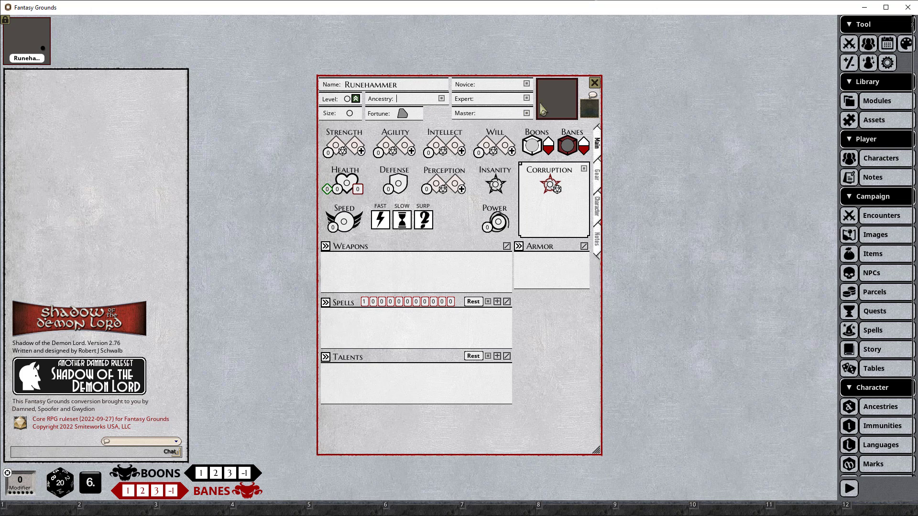
# - Give the character the crowned, bearded dwarf portrait from the Shadow of the Demon Lord portrait collection
pyautogui.click(554, 105)
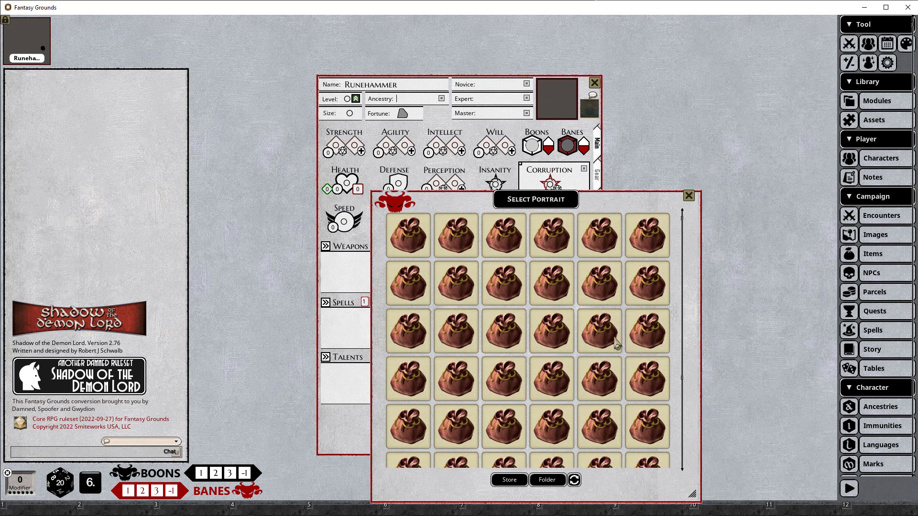
pyautogui.scroll(-2, 572, 382)
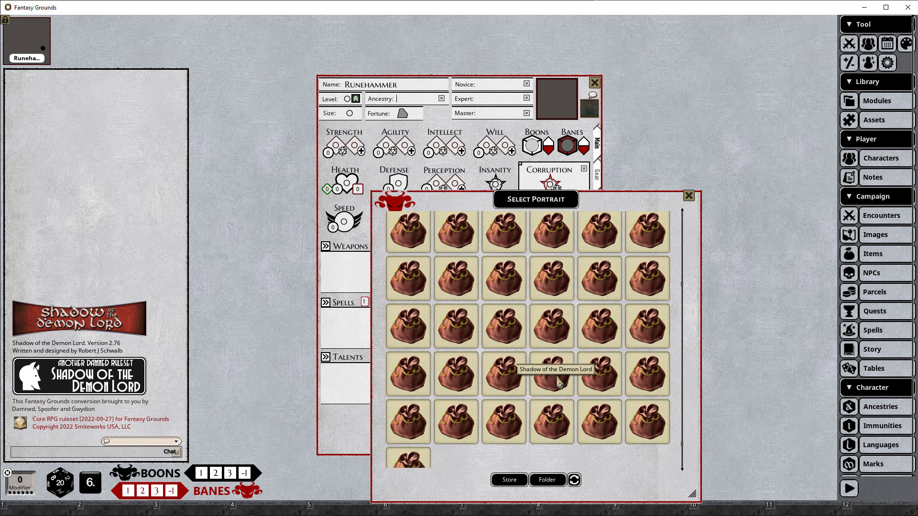
pyautogui.click(560, 386)
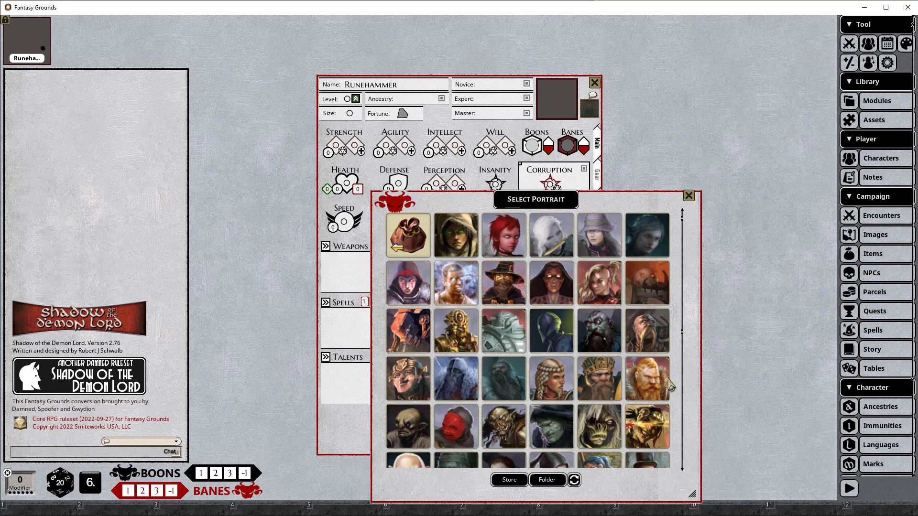
pyautogui.click(603, 380)
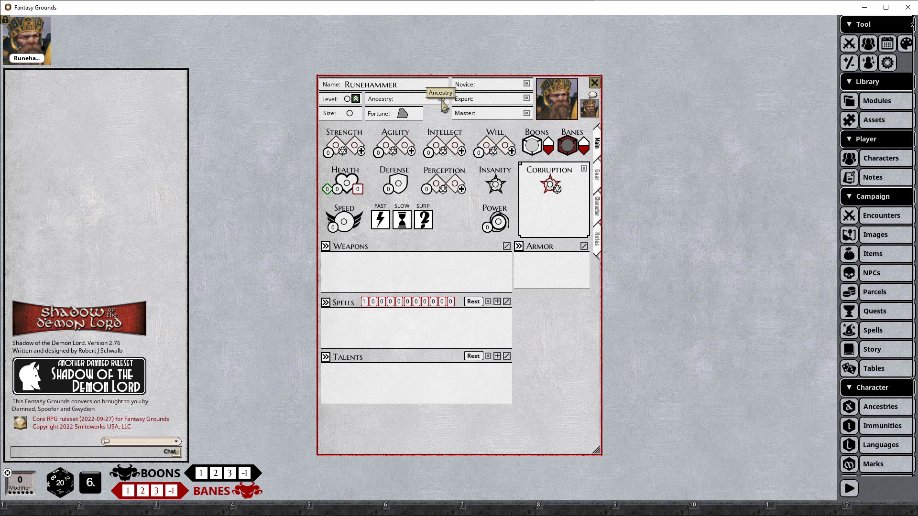
# - Look up the Dwarf ancestry and assign it to the character
pyautogui.click(442, 102)
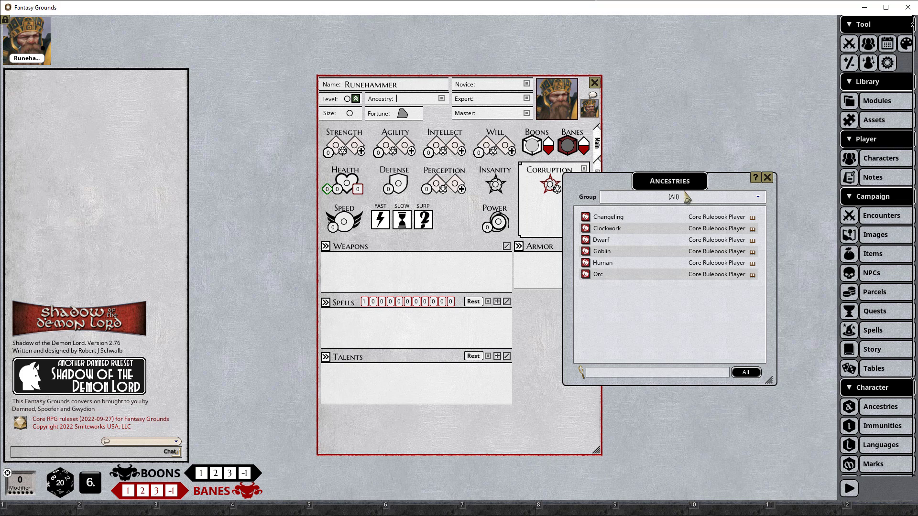
pyautogui.click(585, 240)
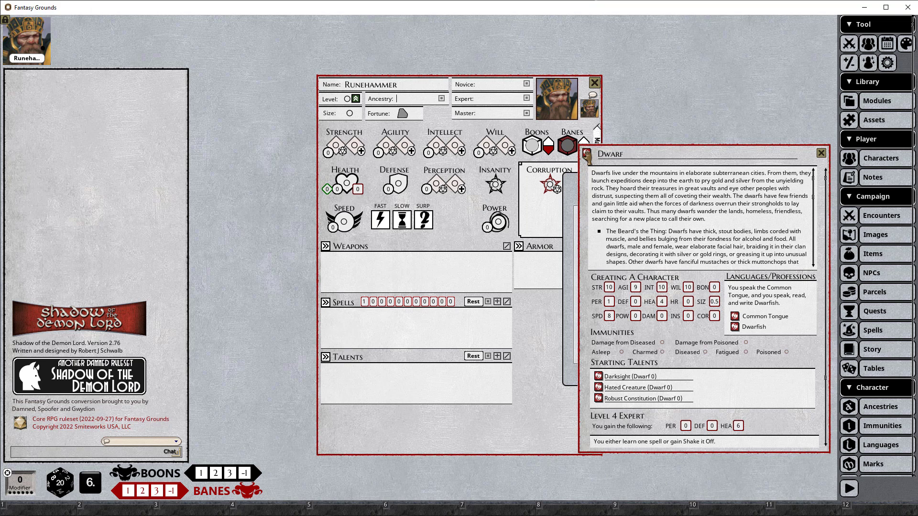
pyautogui.moveTo(586, 155); pyautogui.dragTo(436, 100)
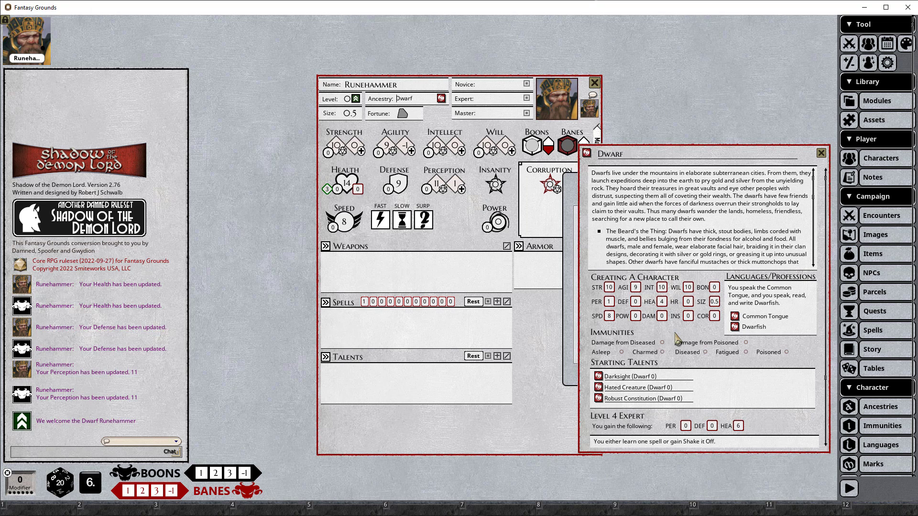
# - Add the Dwarf starting talents Darksight, Hated Creature and Robust Constitution to the character's talents
pyautogui.scroll(-4, 677, 338)
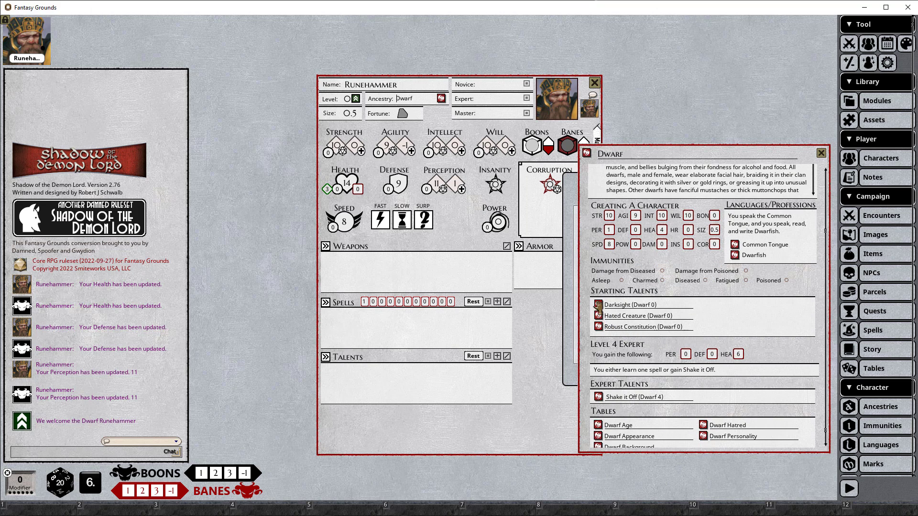
pyautogui.moveTo(598, 306); pyautogui.dragTo(411, 377)
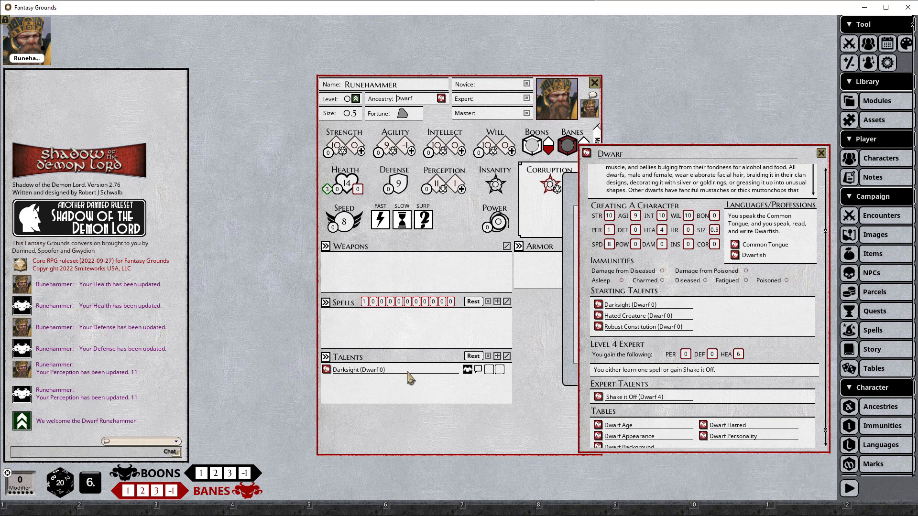
pyautogui.moveTo(598, 316); pyautogui.dragTo(438, 386)
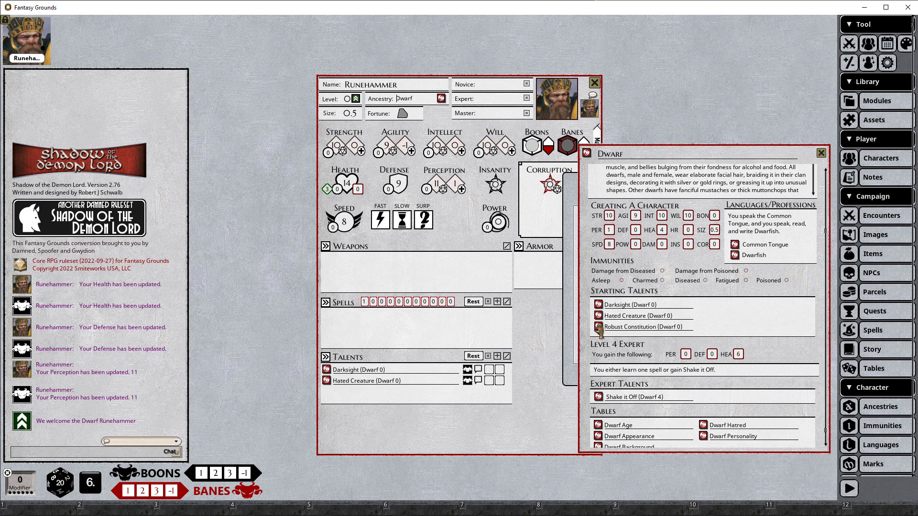
pyautogui.moveTo(598, 327); pyautogui.dragTo(442, 393)
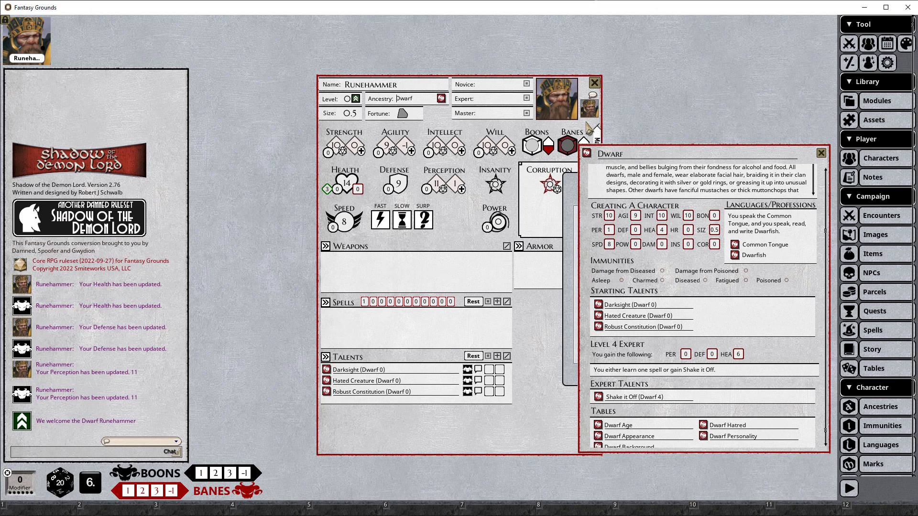
# - Add the Dwarf languages Common Tongue and Dwarfish to the character's languages
pyautogui.moveTo(586, 123); pyautogui.dragTo(547, 122)
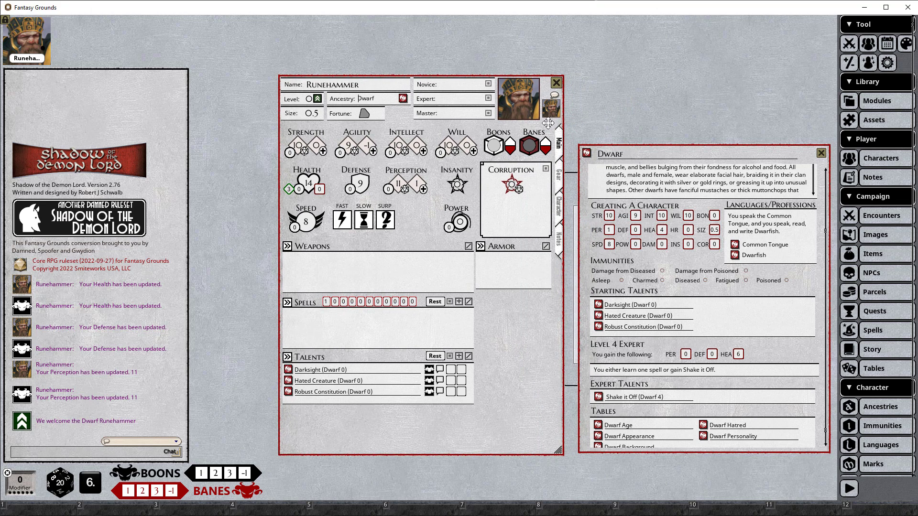
pyautogui.click(559, 205)
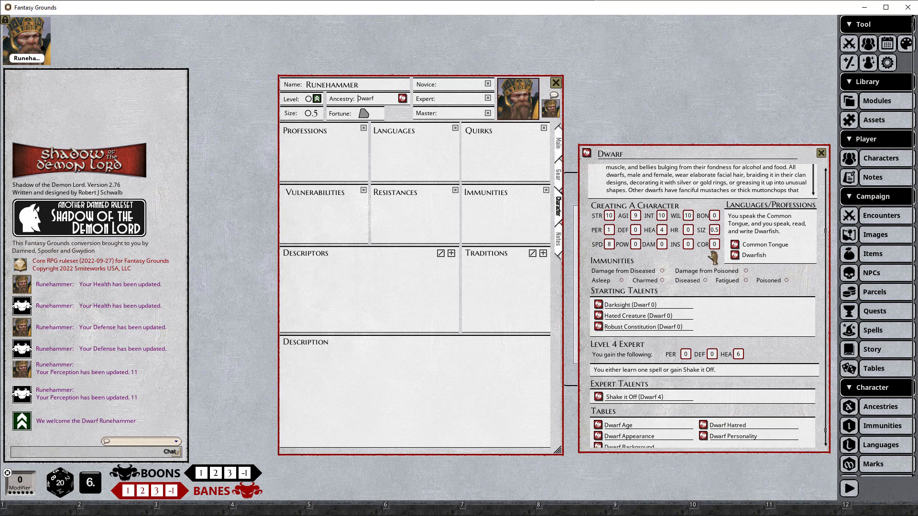
pyautogui.moveTo(739, 245); pyautogui.dragTo(432, 152)
pyautogui.moveTo(734, 255); pyautogui.dragTo(425, 163)
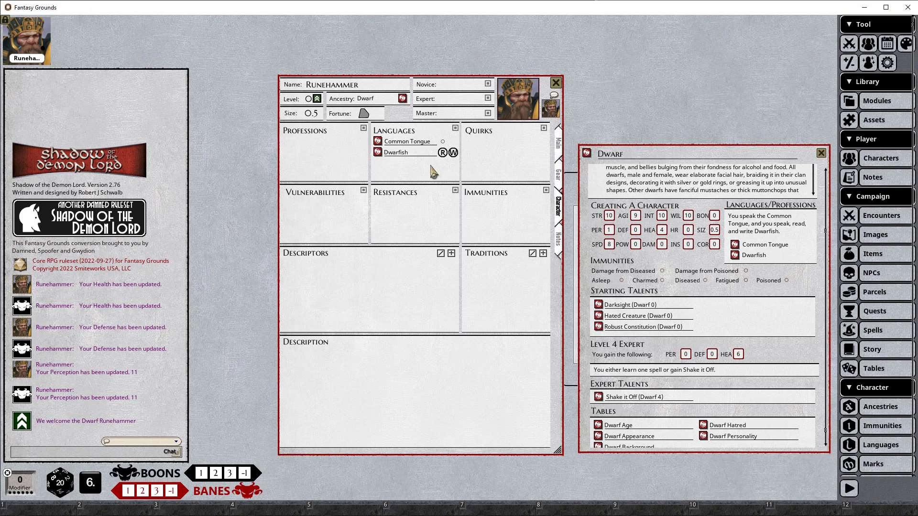
# - Add the professions Beggar and Gambler to the character, and close the professions list
pyautogui.click(364, 130)
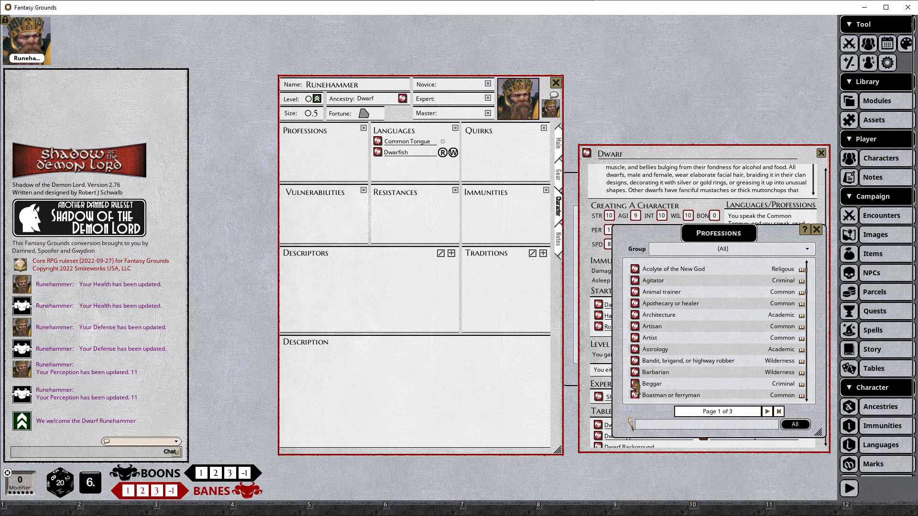
pyautogui.moveTo(634, 384); pyautogui.dragTo(340, 150)
pyautogui.scroll(-5, 724, 353)
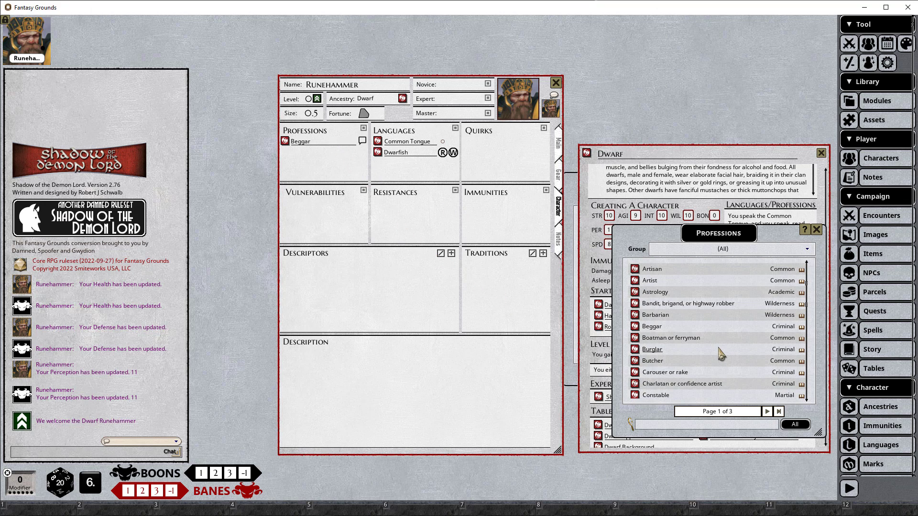
pyautogui.scroll(-5, 720, 354)
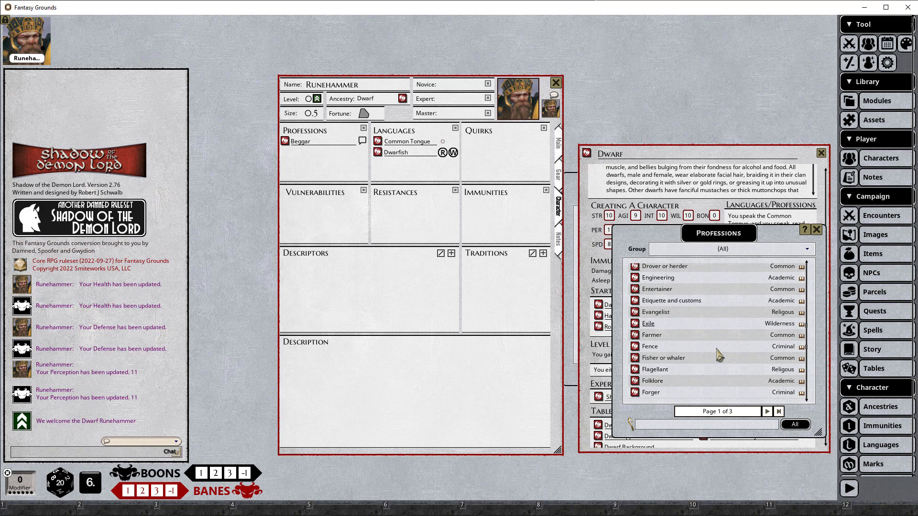
pyautogui.scroll(-2, 719, 355)
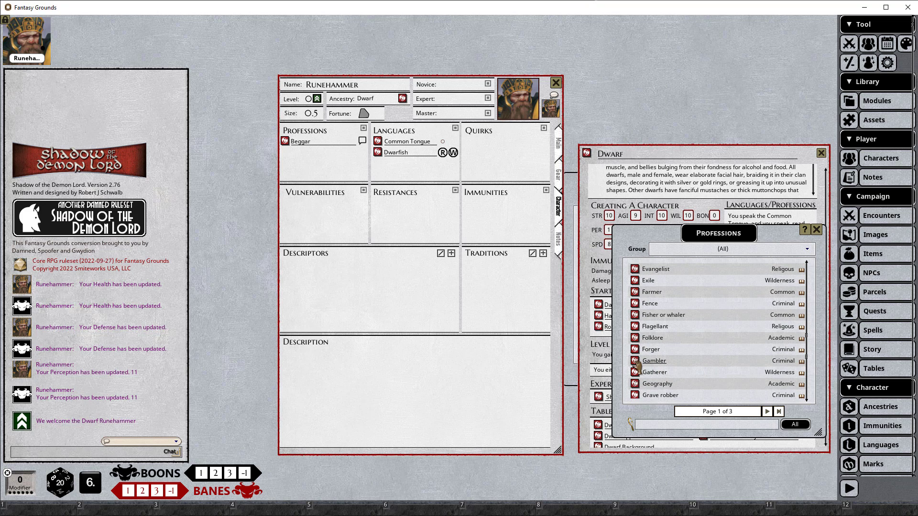
pyautogui.moveTo(635, 362); pyautogui.dragTo(552, 314)
pyautogui.moveTo(351, 202); pyautogui.dragTo(326, 164)
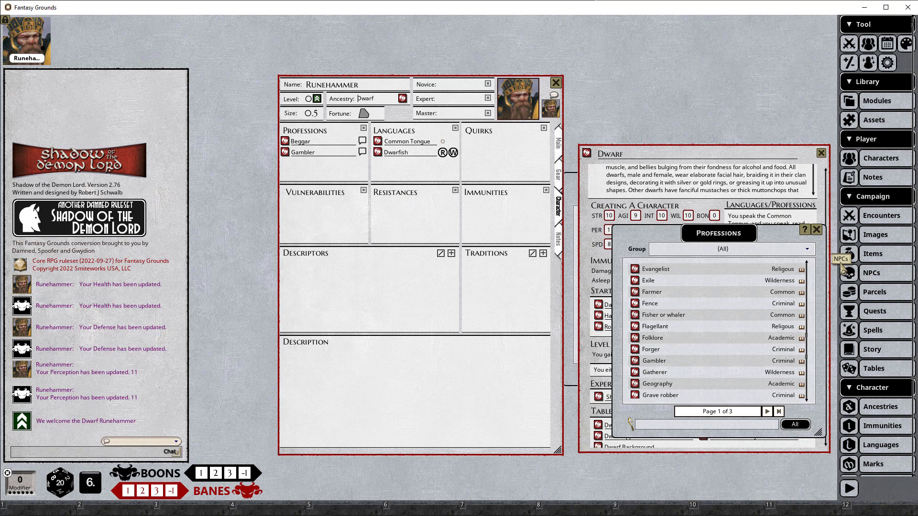
pyautogui.click(817, 230)
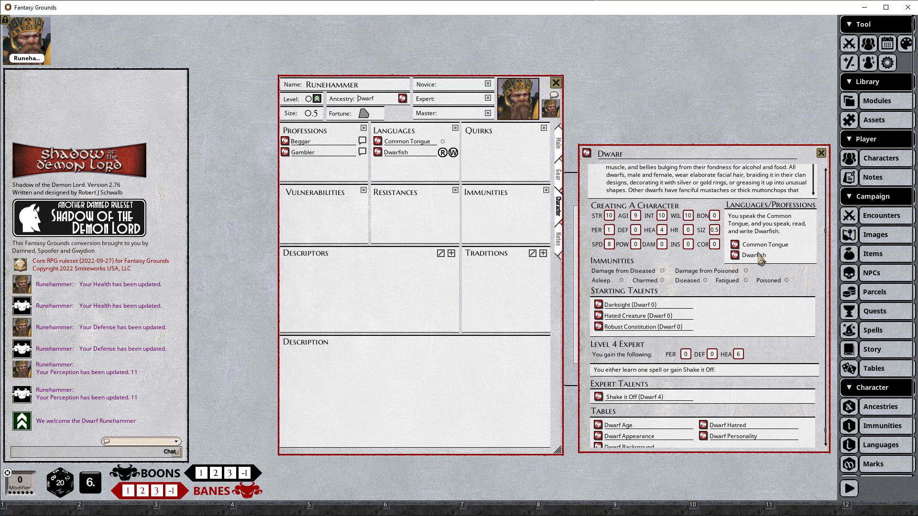
# - Roll on the Dwarf Age table and add a character descriptor reading "88 Years Old"
pyautogui.scroll(-1, 756, 268)
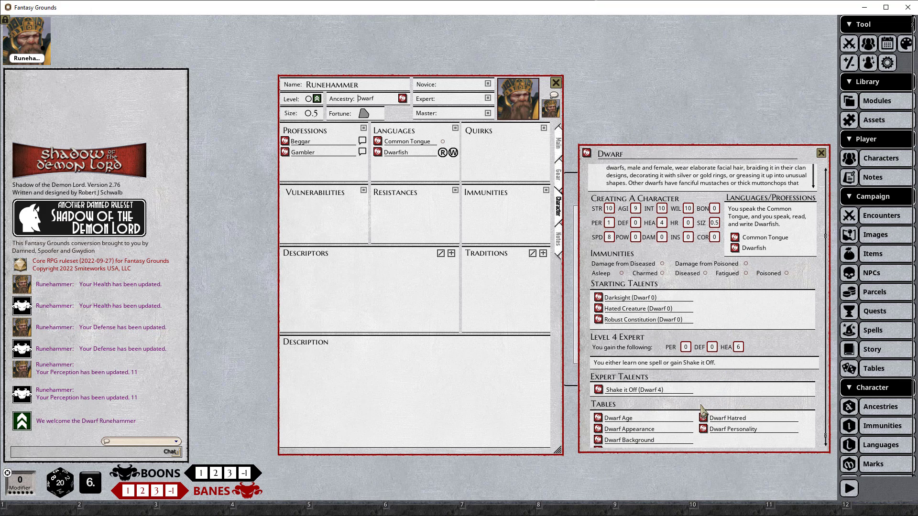
pyautogui.click(598, 417)
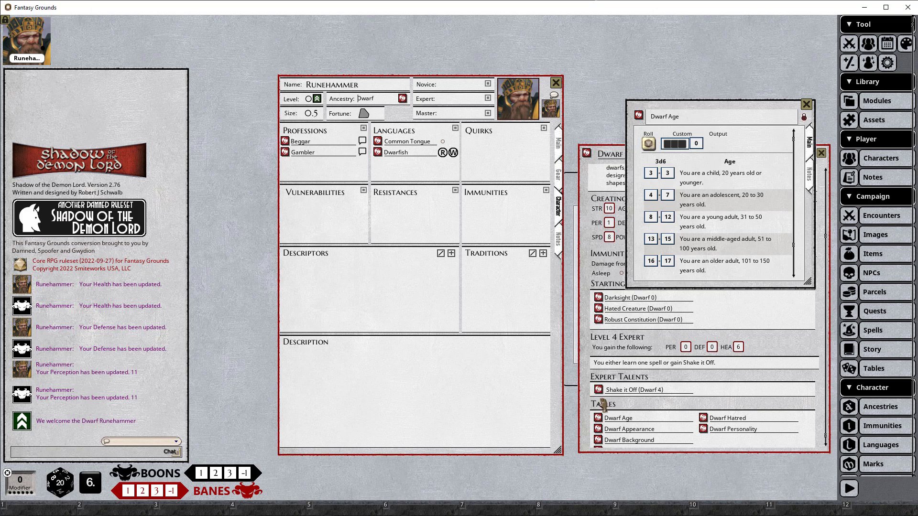
pyautogui.click(649, 145)
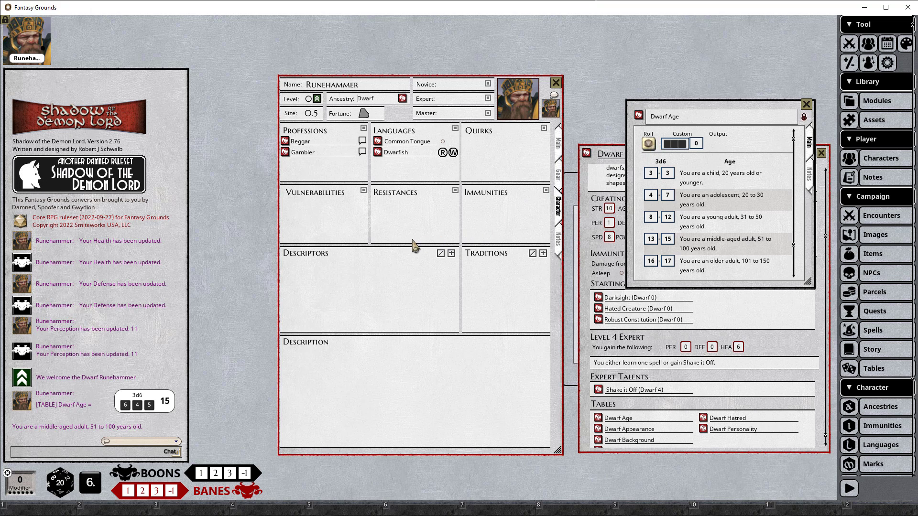
pyautogui.click(451, 254)
pyautogui.press('shift')
pyautogui.write('88 Years Old')
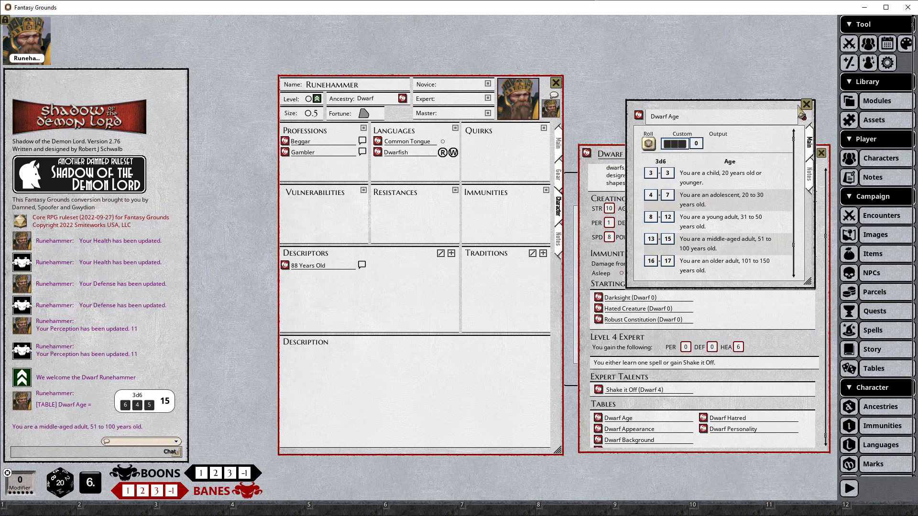
pyautogui.click(807, 104)
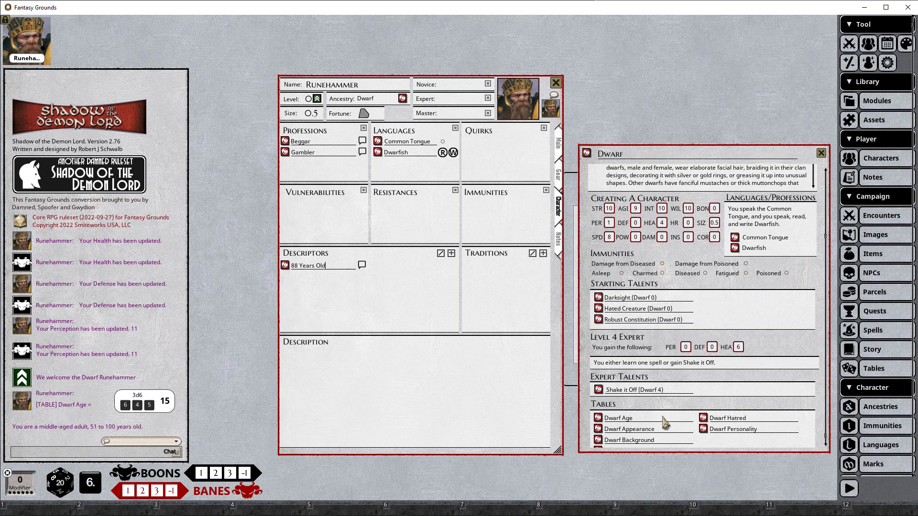
# - Roll on the Dwarf Appearance table and close the table
pyautogui.click(597, 429)
pyautogui.click(388, 215)
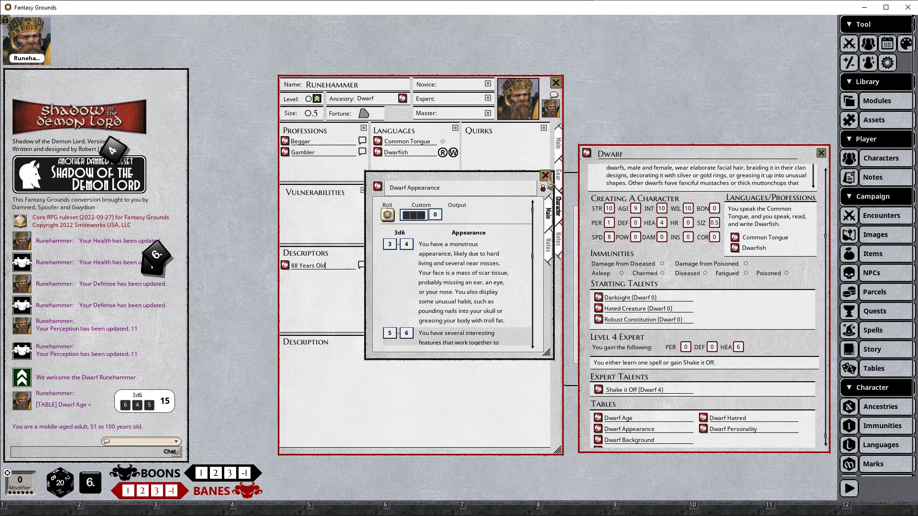
pyautogui.click(545, 176)
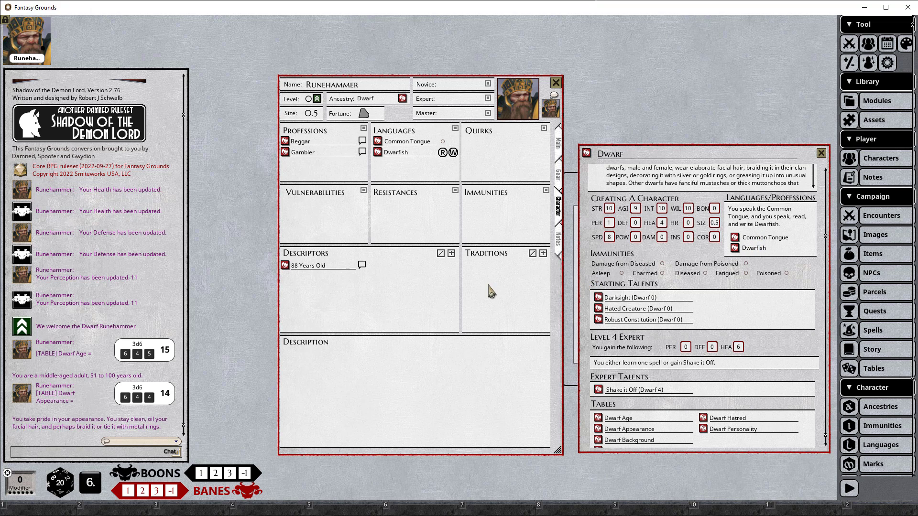
# - Add a character descriptor reading "Braided Beard" and post it to the chat
pyautogui.click(450, 254)
pyautogui.write('Braided Beard')
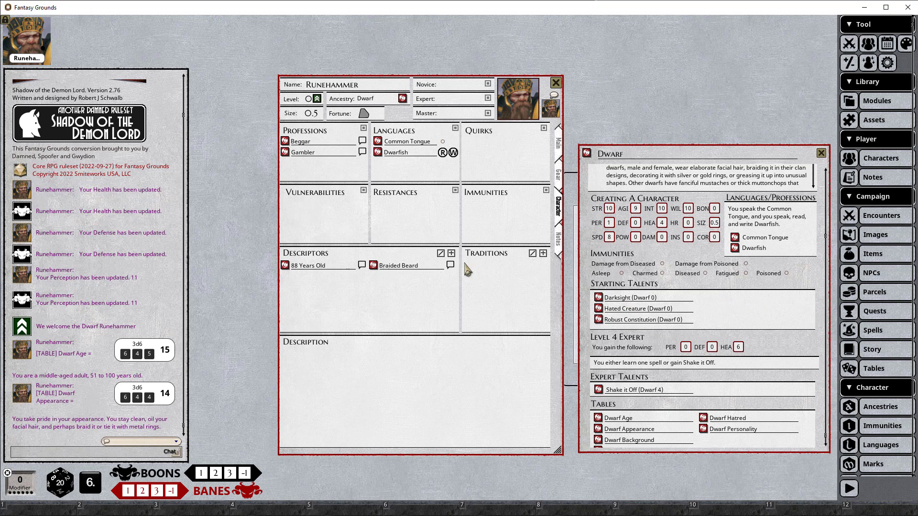
pyautogui.click(450, 266)
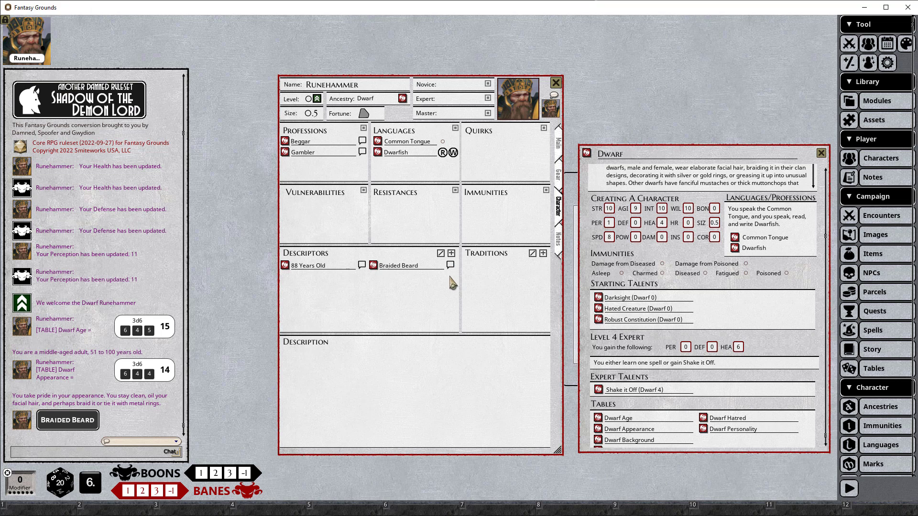
# - Add the Getting By Starting Items parcel to the character's gear and close the parcels list
pyautogui.click(559, 177)
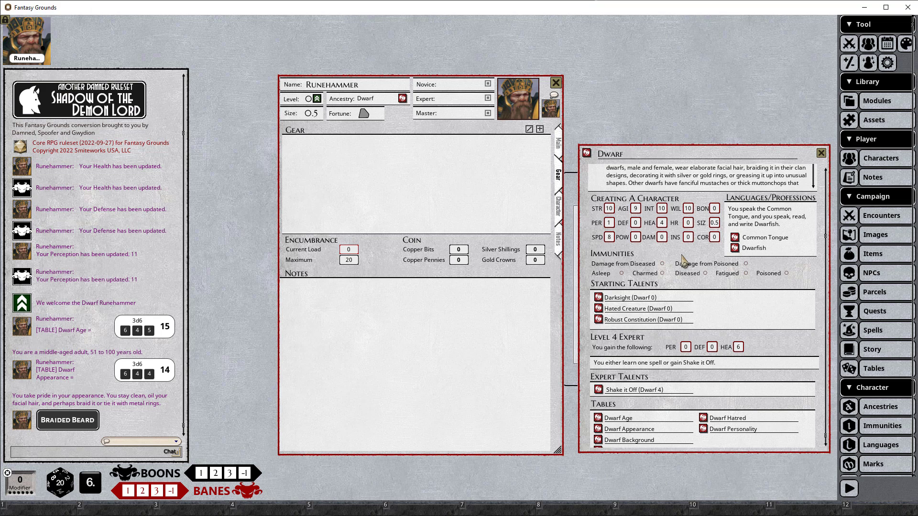
pyautogui.click(851, 295)
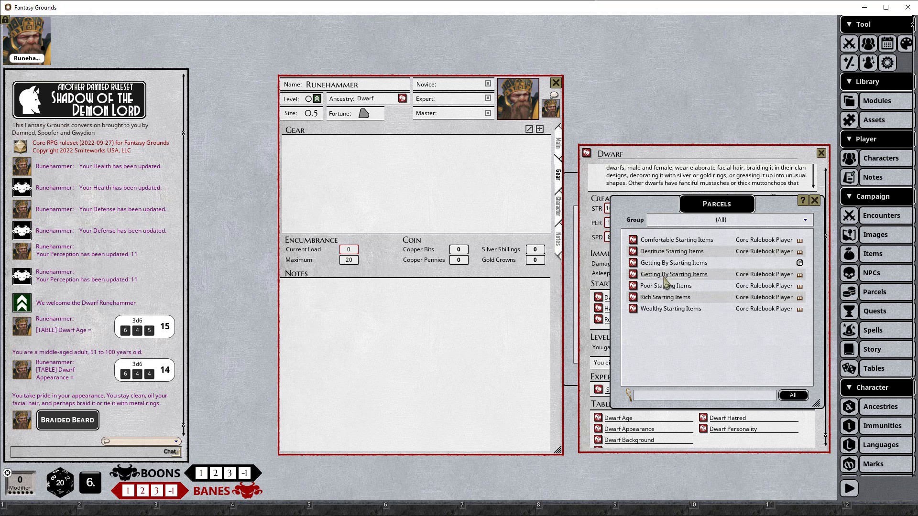
pyautogui.moveTo(634, 264); pyautogui.dragTo(498, 192)
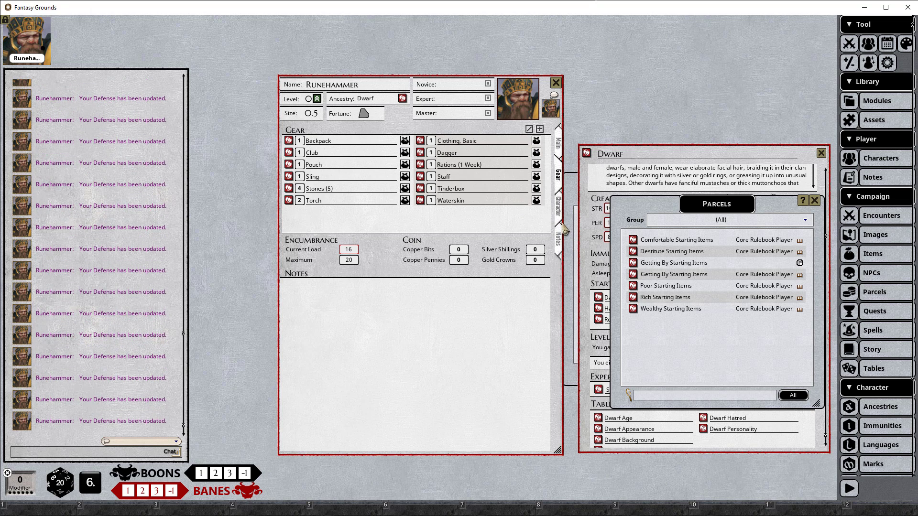
pyautogui.click(814, 201)
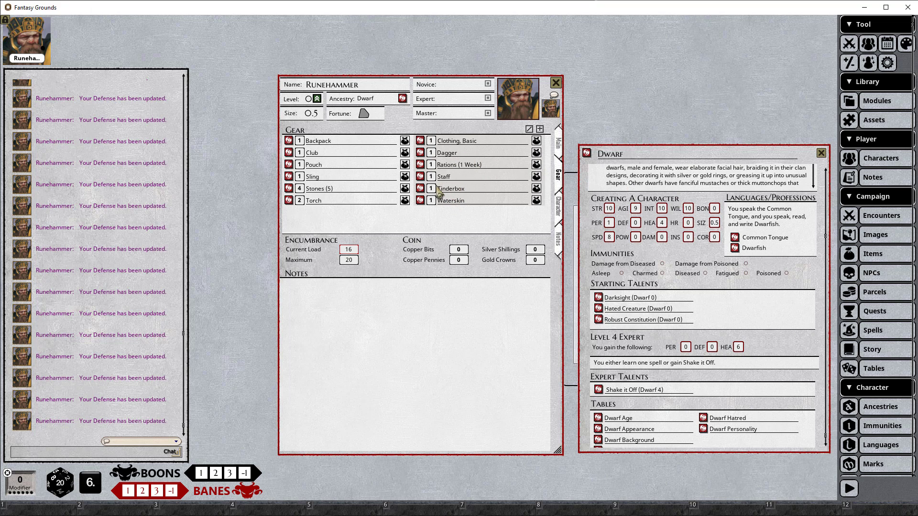
# - Set the Basic Clothing, Backpack and Club in the gear list from carried to equipped
pyautogui.click(536, 142)
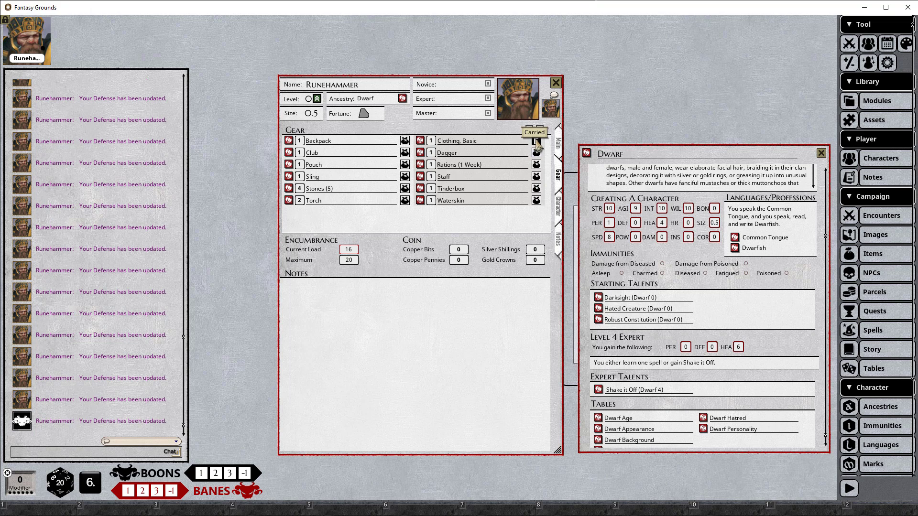
pyautogui.click(405, 142)
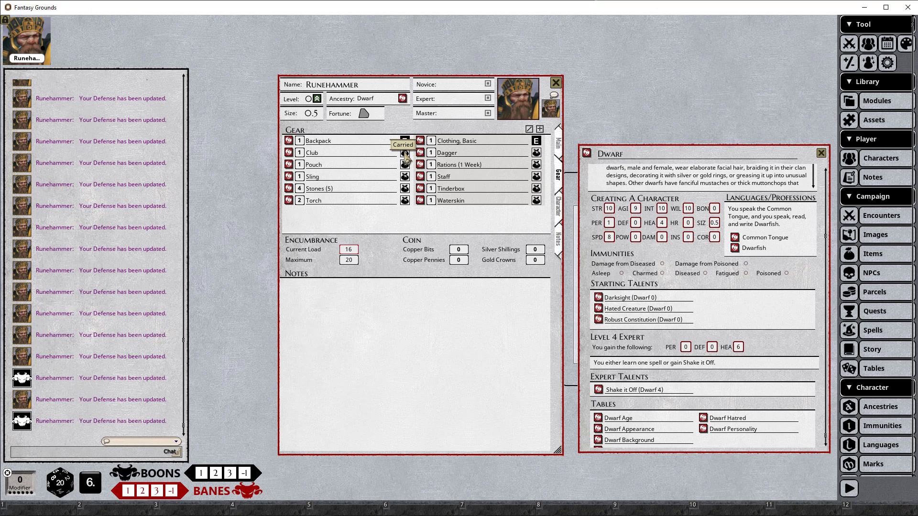
pyautogui.click(405, 153)
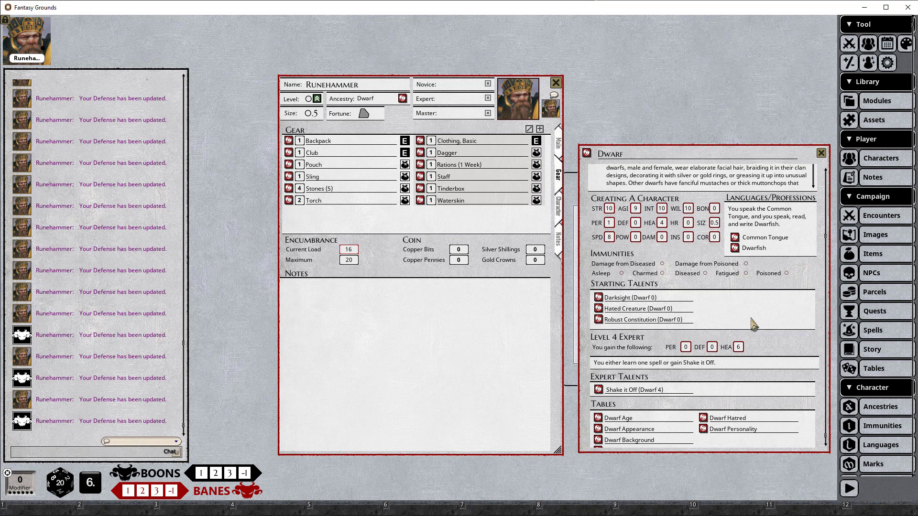
# - Search the tables for "inter", roll on Interesting Thing Tables and close that table
pyautogui.click(872, 371)
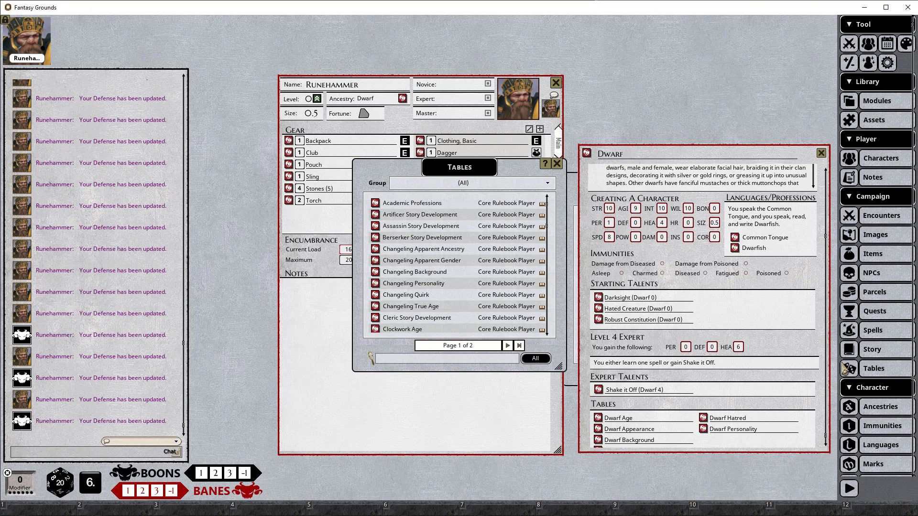
pyautogui.moveTo(516, 172); pyautogui.dragTo(735, 186)
pyautogui.click(643, 373)
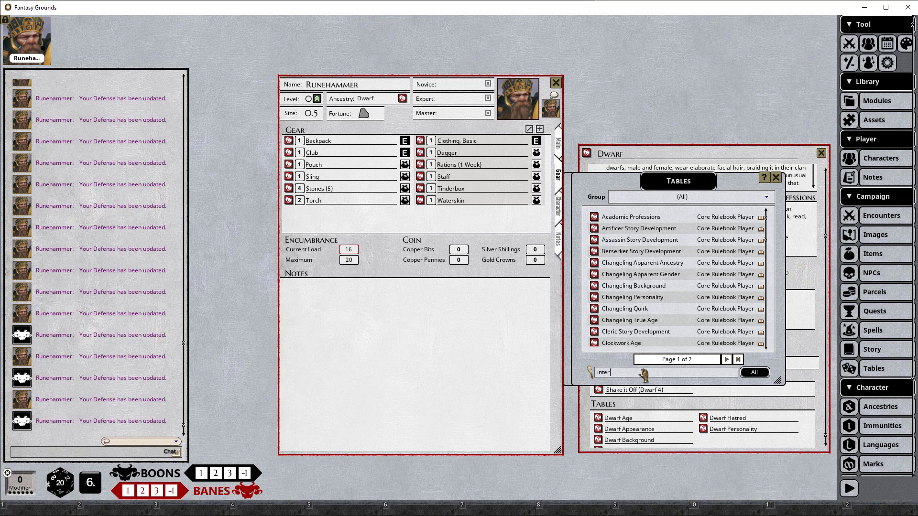
pyautogui.write('inter')
pyautogui.press('Return')
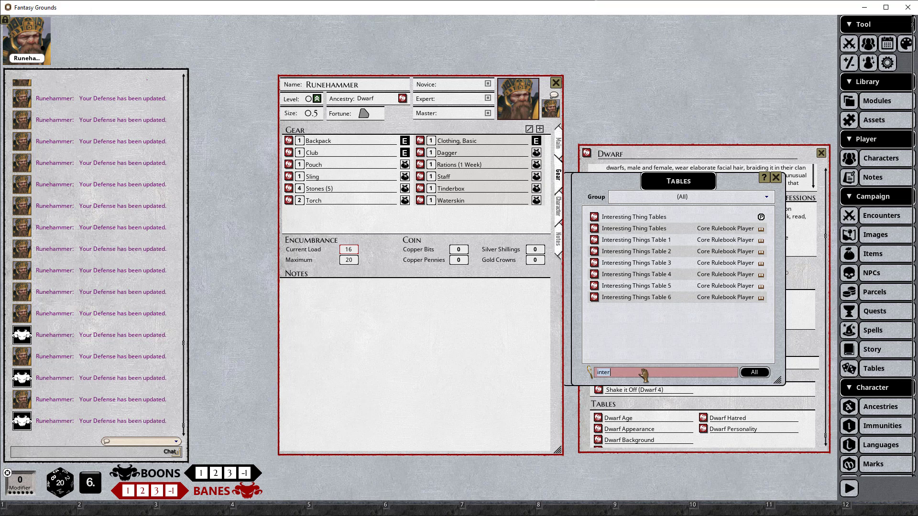
pyautogui.click(593, 219)
pyautogui.click(388, 218)
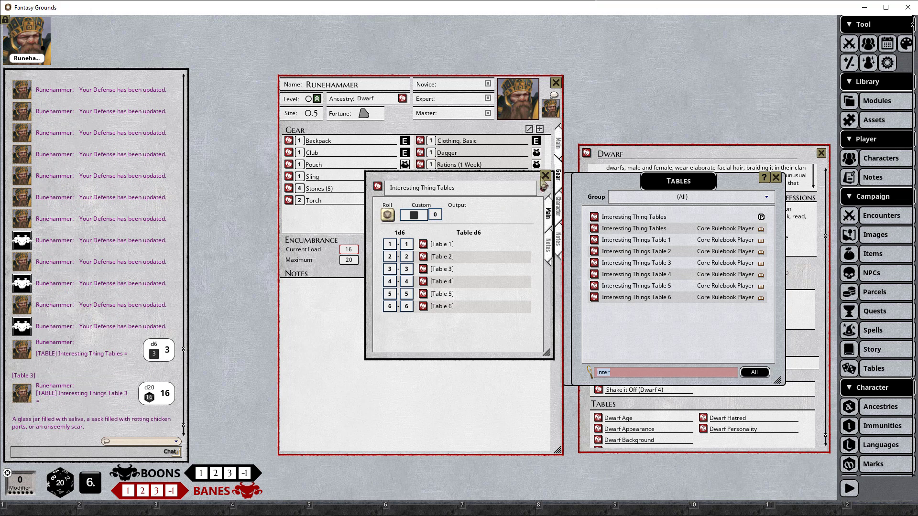
pyautogui.click(545, 176)
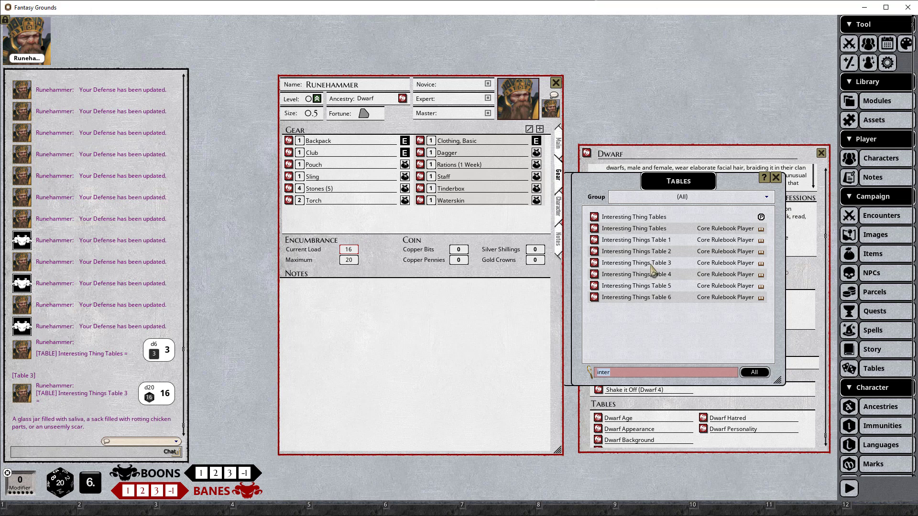
# - Add a character descriptor reading "Sack full of rotten chicken bits", post it to the chat and close the tables list
pyautogui.click(560, 213)
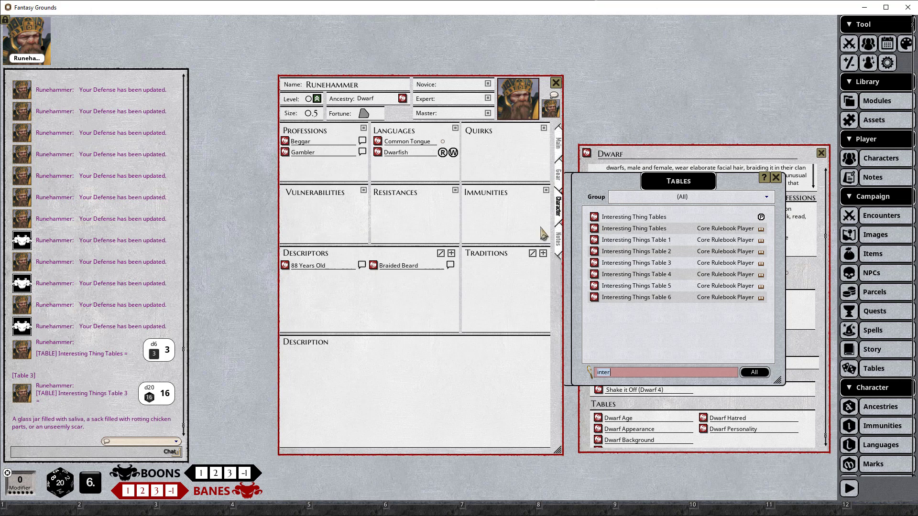
pyautogui.click(451, 254)
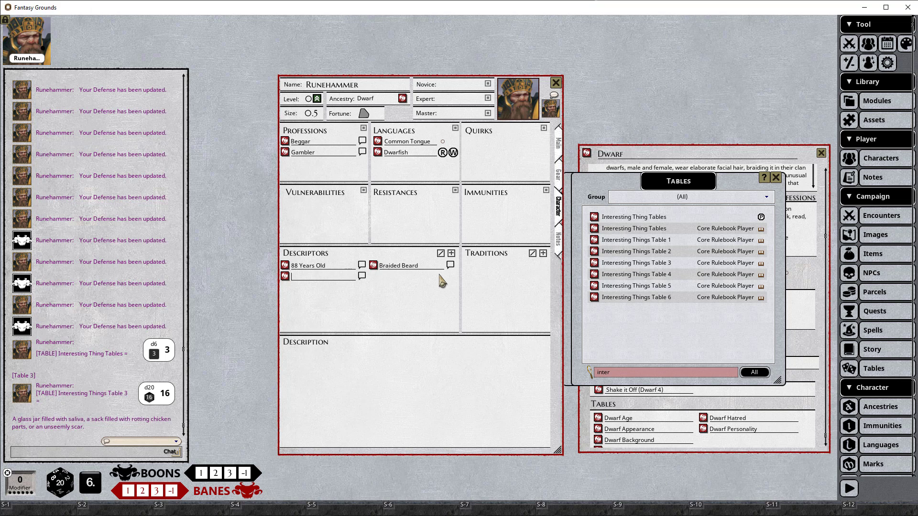
pyautogui.write('Sack full of rotte')
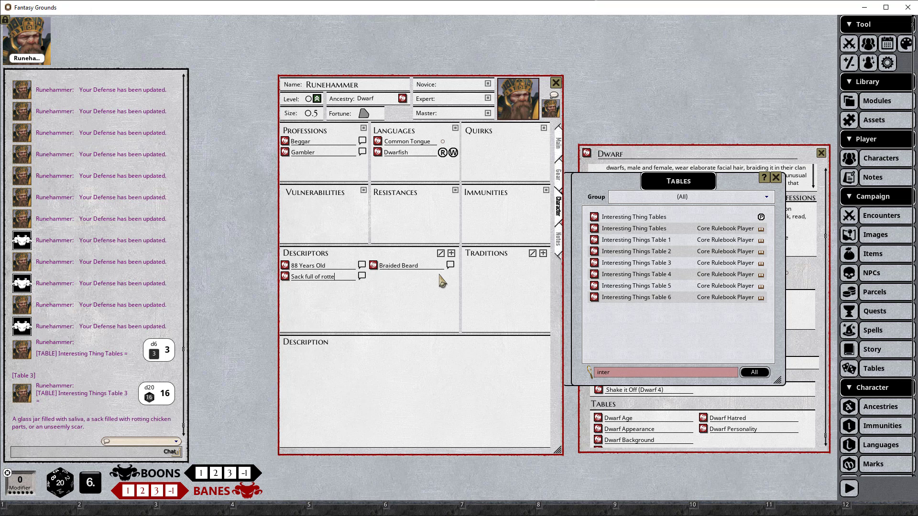
pyautogui.write('n chicken bits')
pyautogui.click(362, 277)
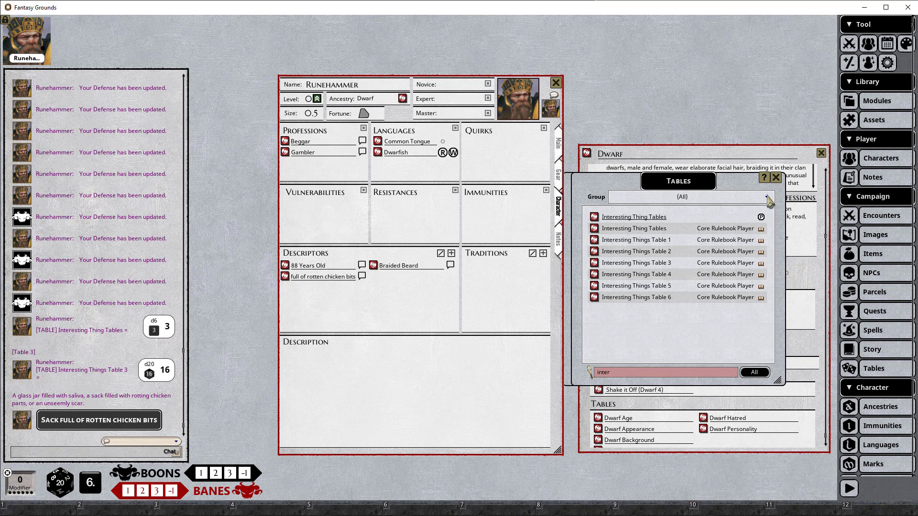
pyautogui.click(775, 179)
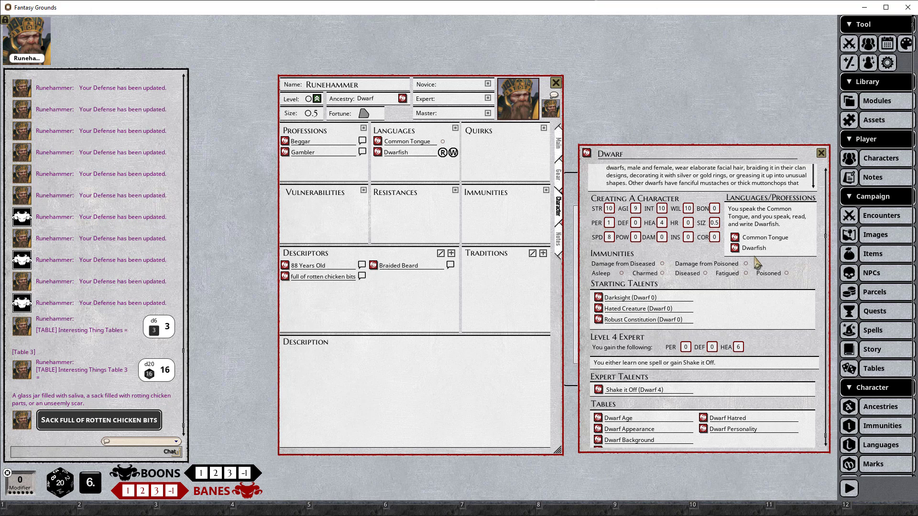
# - Roll the Club's attack and damage, and make another Club attack roll with one bane
pyautogui.click(559, 144)
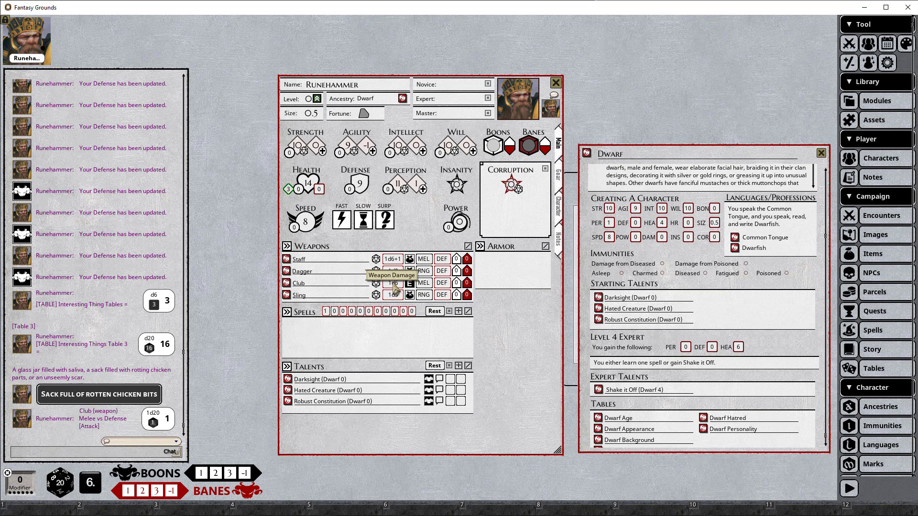
pyautogui.doubleClick(395, 285)
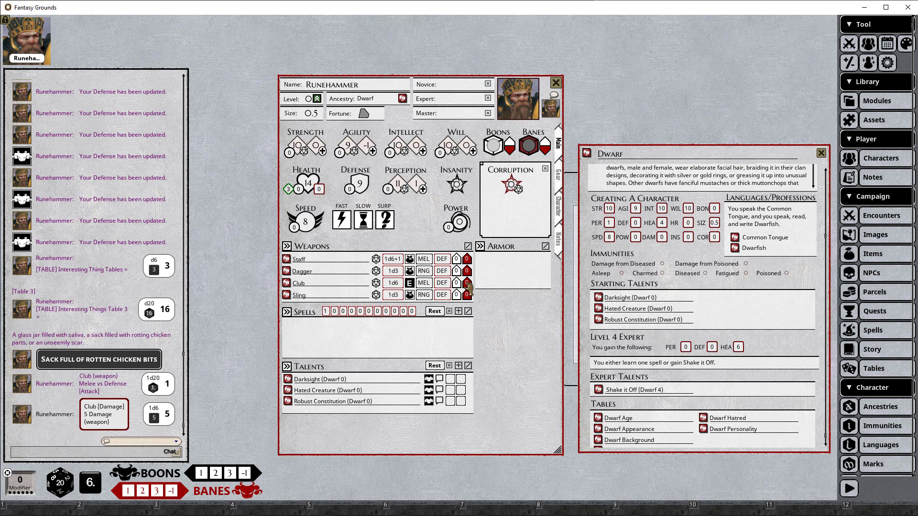
pyautogui.press('ctrl')
pyautogui.scroll(1, 468, 286)
pyautogui.doubleClick(377, 284)
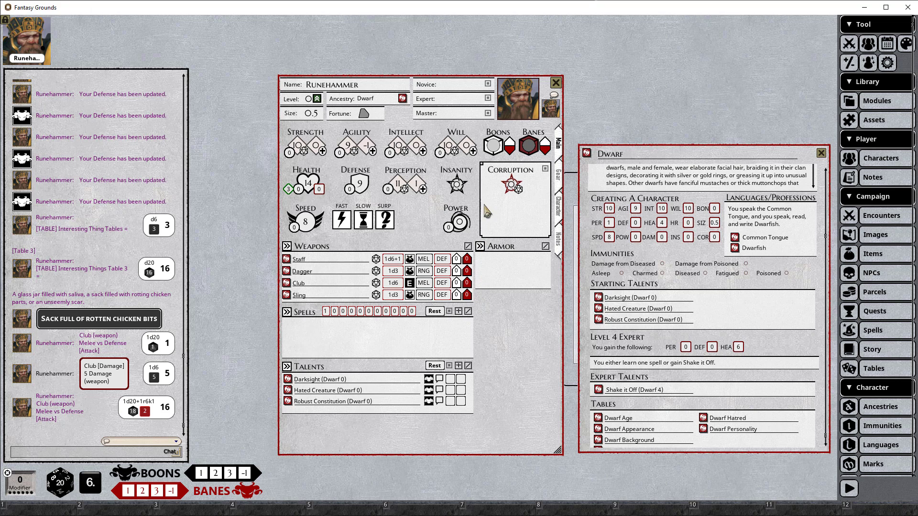
# - Close the Dwarf and Ancestries windows, and filter the character paths list to the Novice type
pyautogui.click(821, 153)
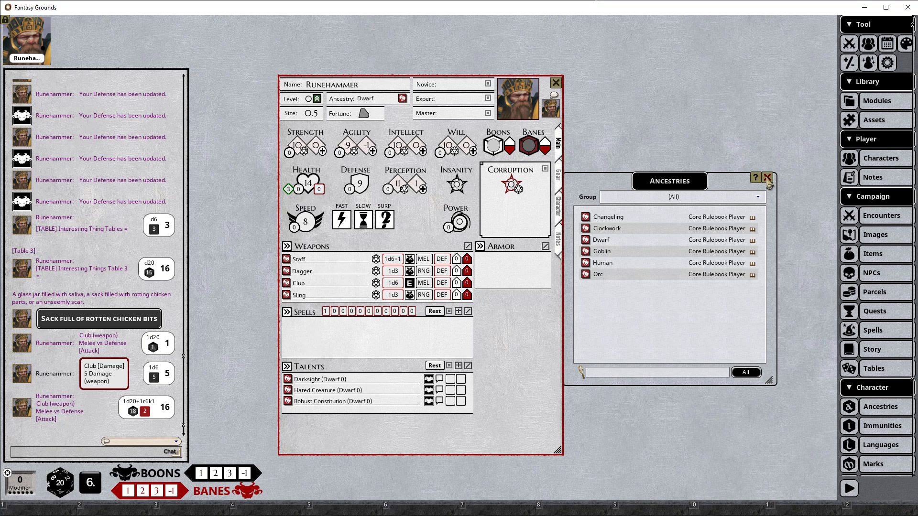
pyautogui.click(768, 179)
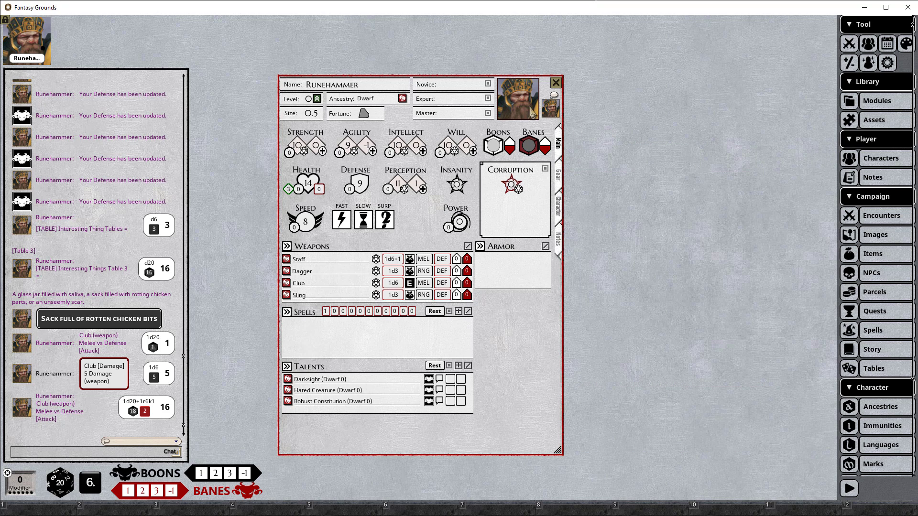
pyautogui.click(487, 85)
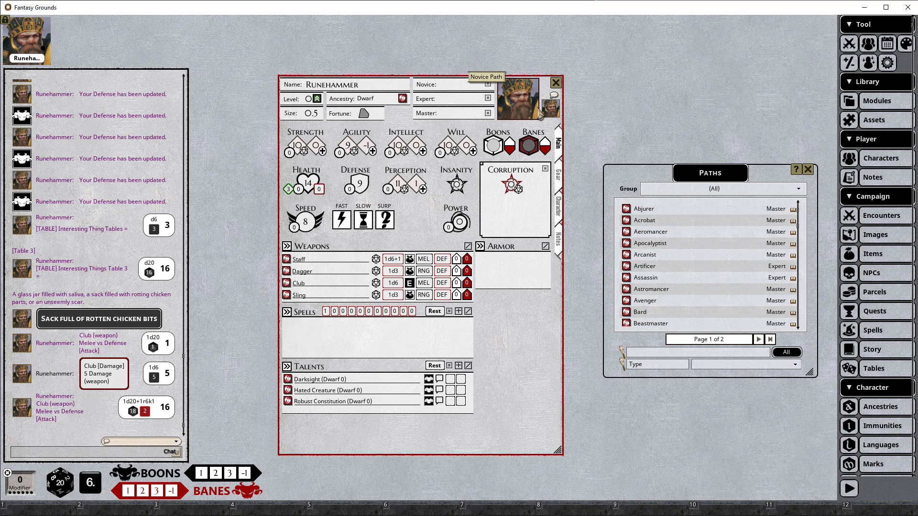
pyautogui.click(743, 365)
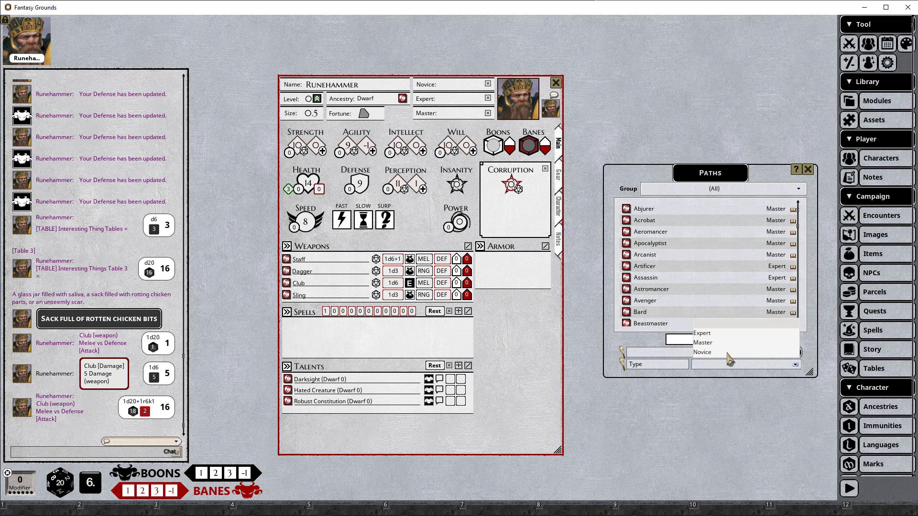
pyautogui.click(703, 352)
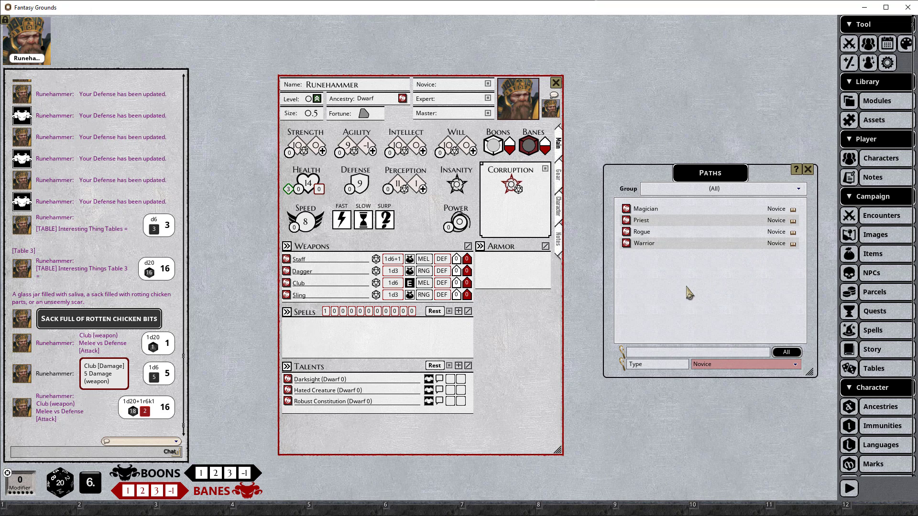
# - Open the Rogue path and assign it as the character's novice path
pyautogui.click(626, 231)
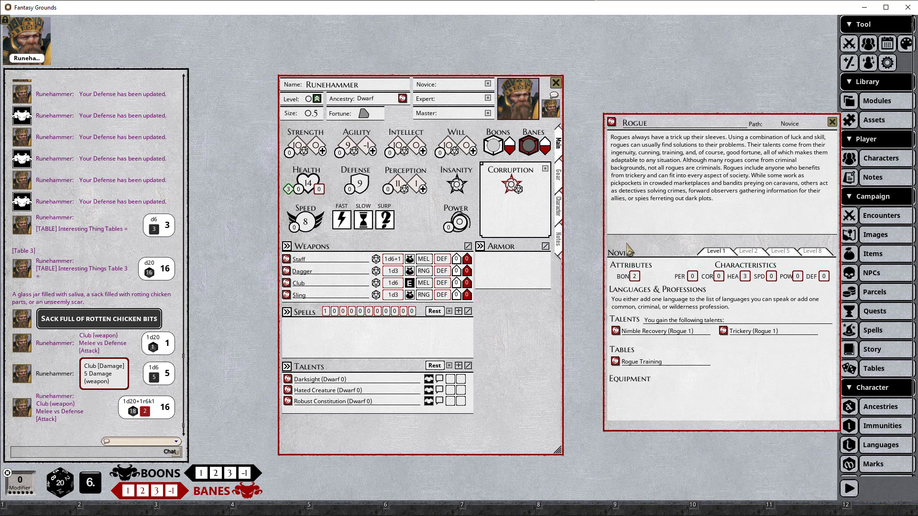
pyautogui.moveTo(627, 245); pyautogui.dragTo(617, 244)
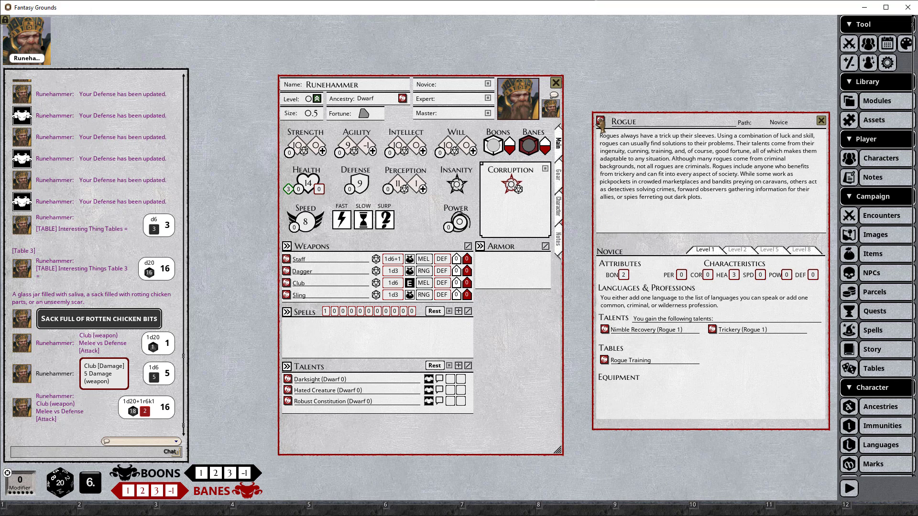
pyautogui.moveTo(600, 120); pyautogui.dragTo(449, 89)
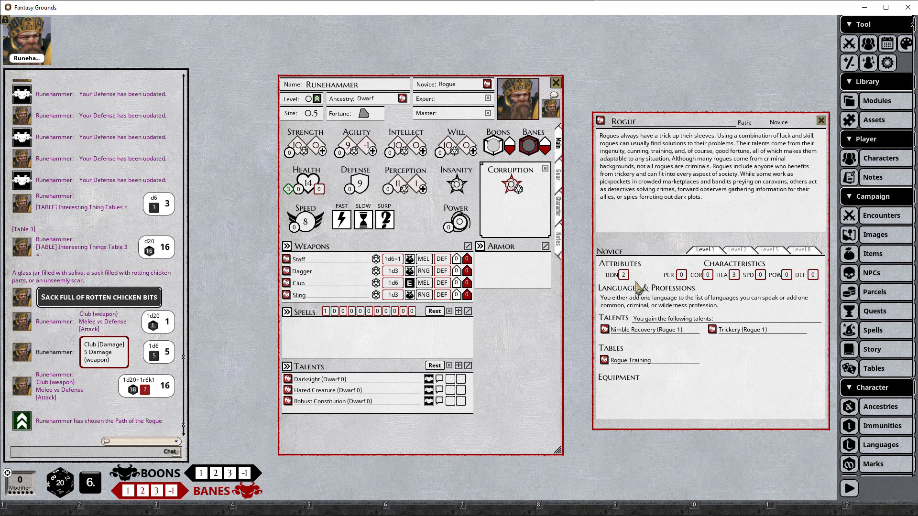
# - Advance the character to level 1 and increase Strength and Intellect by 1 point each
pyautogui.click(317, 102)
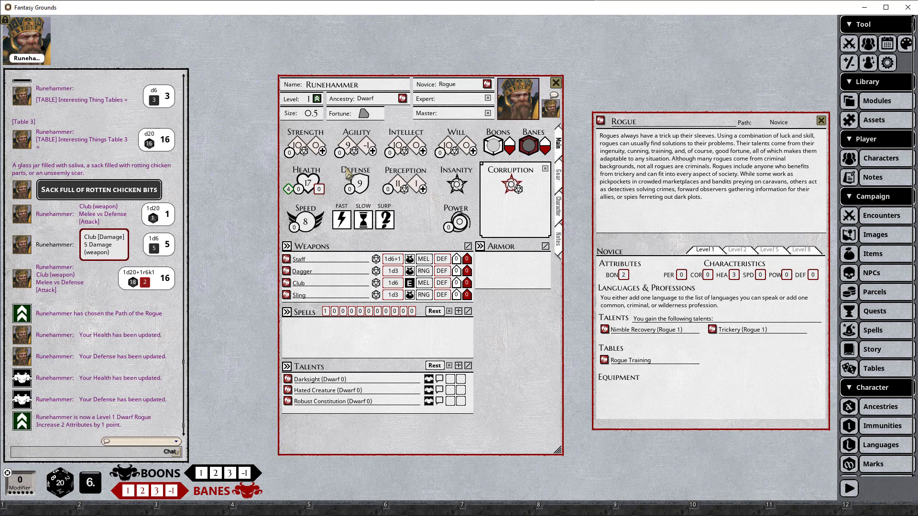
pyautogui.scroll(1, 292, 153)
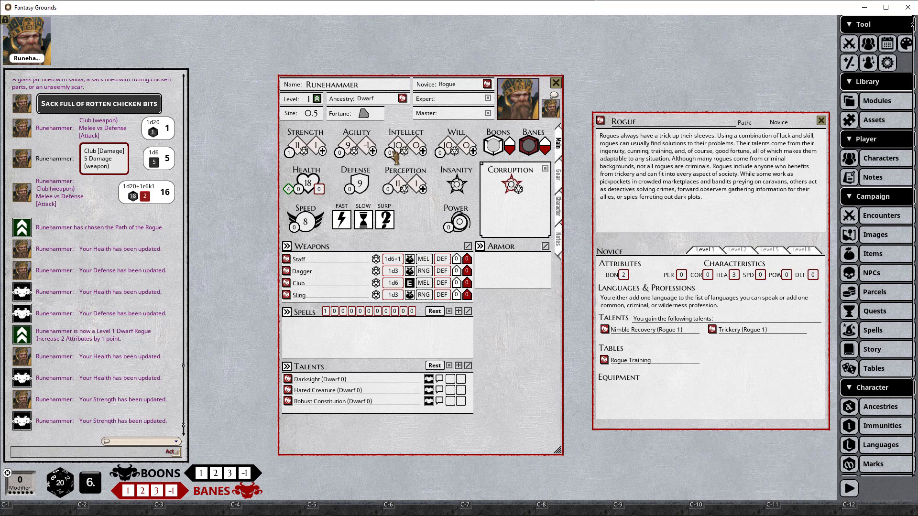
pyautogui.scroll(1, 394, 155)
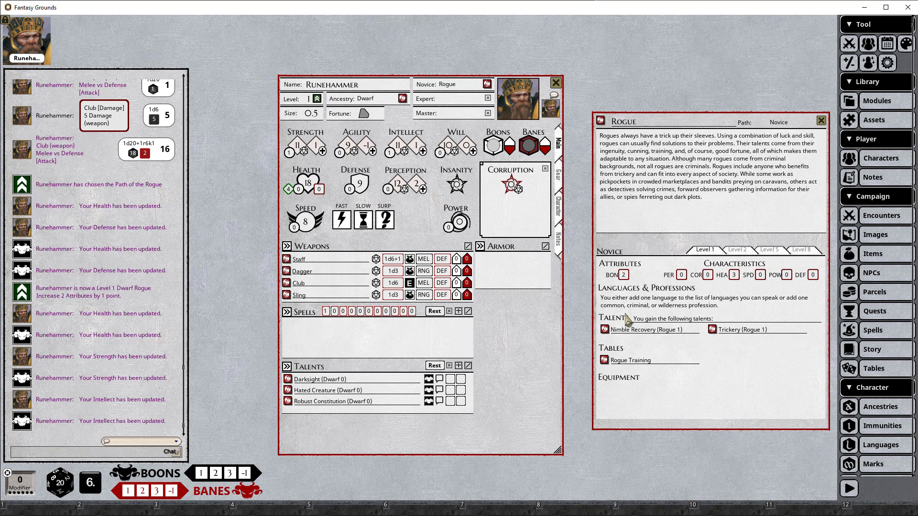
# - Add the Rogue talents Nimble Recovery and Trickery to the character, and roll on the Rogue Training table
pyautogui.moveTo(626, 335); pyautogui.dragTo(405, 401)
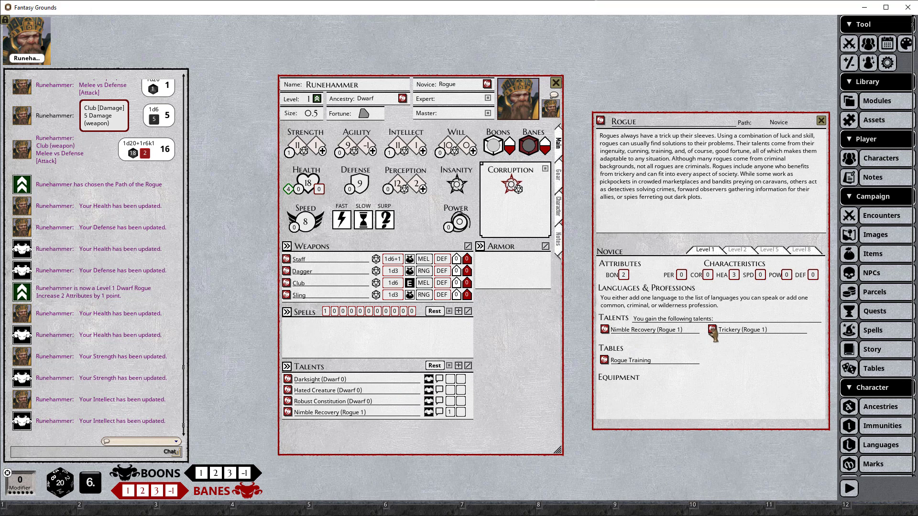
pyautogui.moveTo(402, 400); pyautogui.dragTo(403, 401)
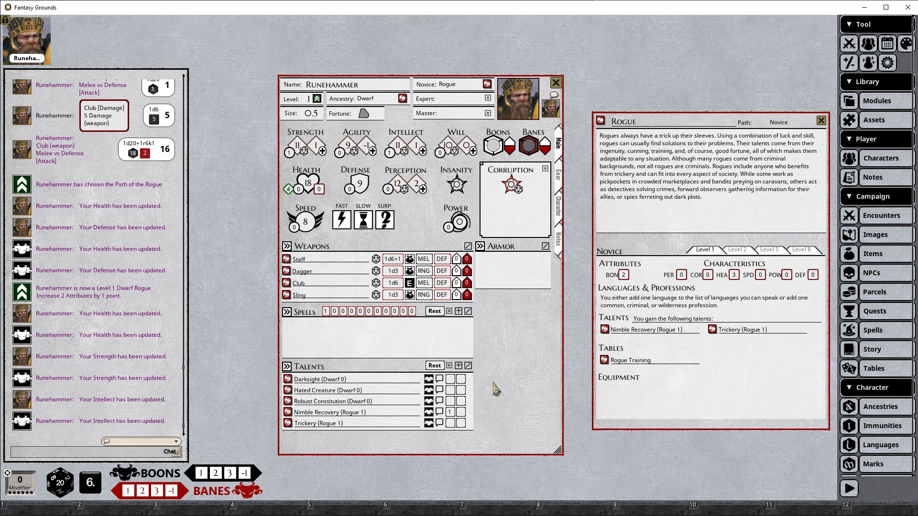
pyautogui.click(604, 361)
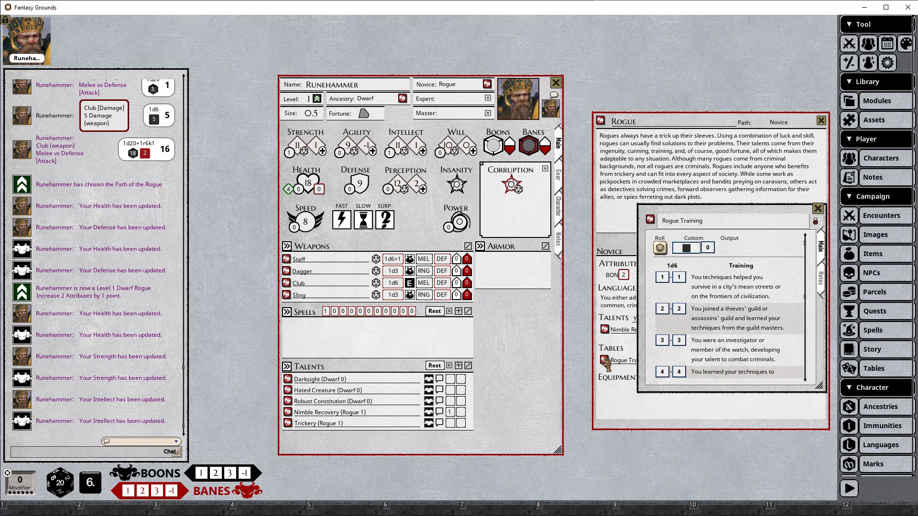
pyautogui.click(661, 247)
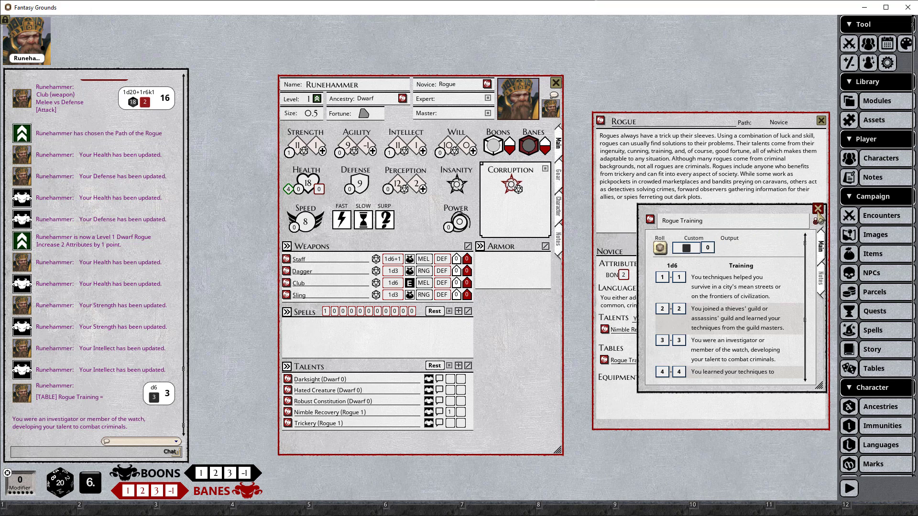
pyautogui.click(818, 209)
# - Add a character descriptor reading "Used to be a member of the City Watch" and post it to the chat
pyautogui.click(559, 207)
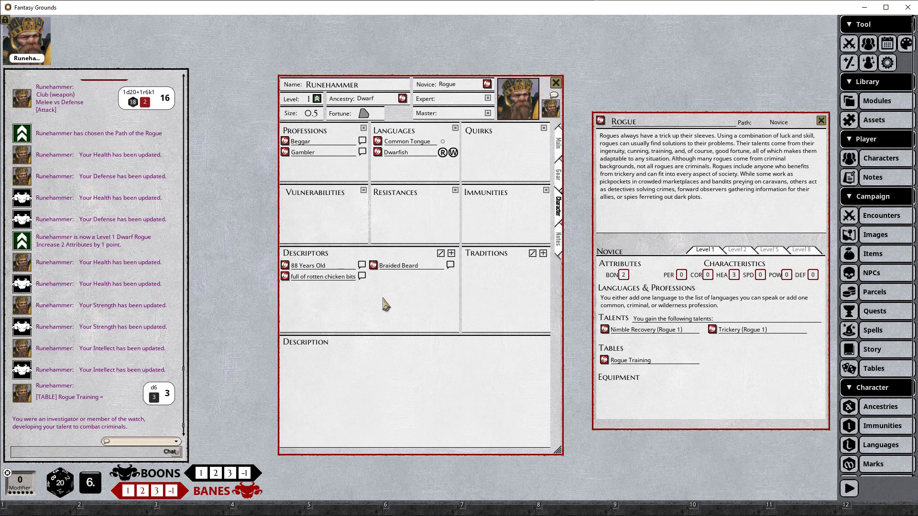
pyautogui.click(450, 253)
pyautogui.press('shift')
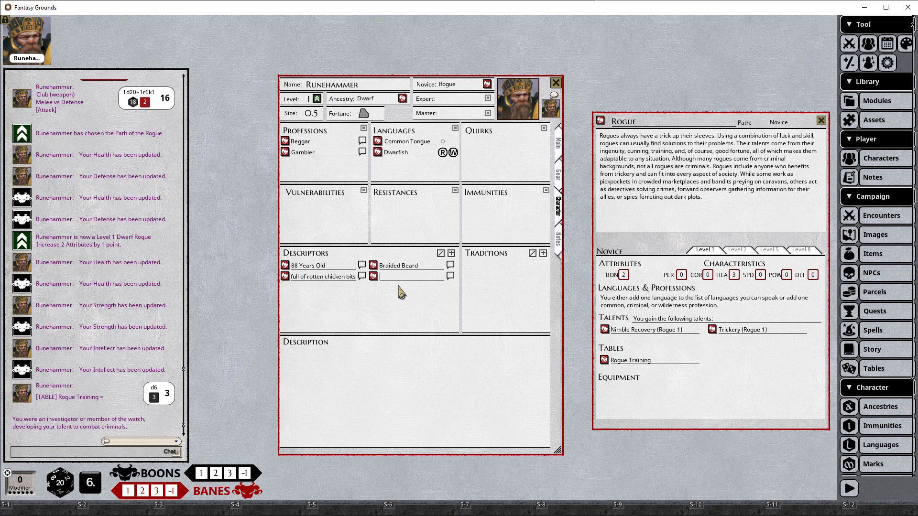
pyautogui.write('Used to ')
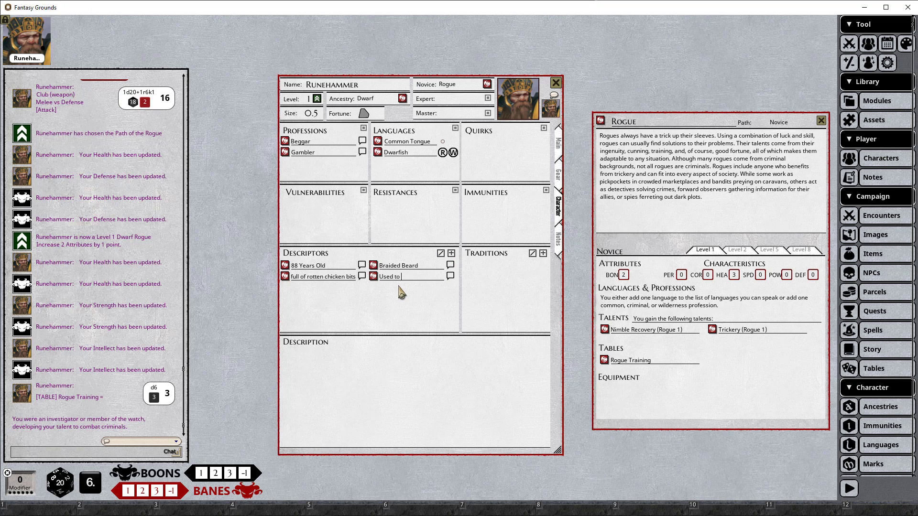
pyautogui.write('be a m')
pyautogui.write('ember of')
pyautogui.write(' the C')
pyautogui.write('ity Watch')
pyautogui.click(450, 277)
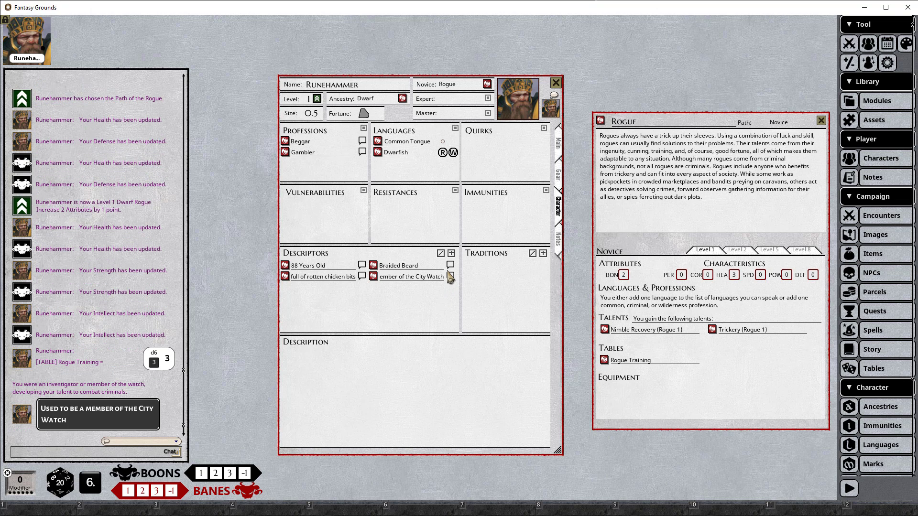